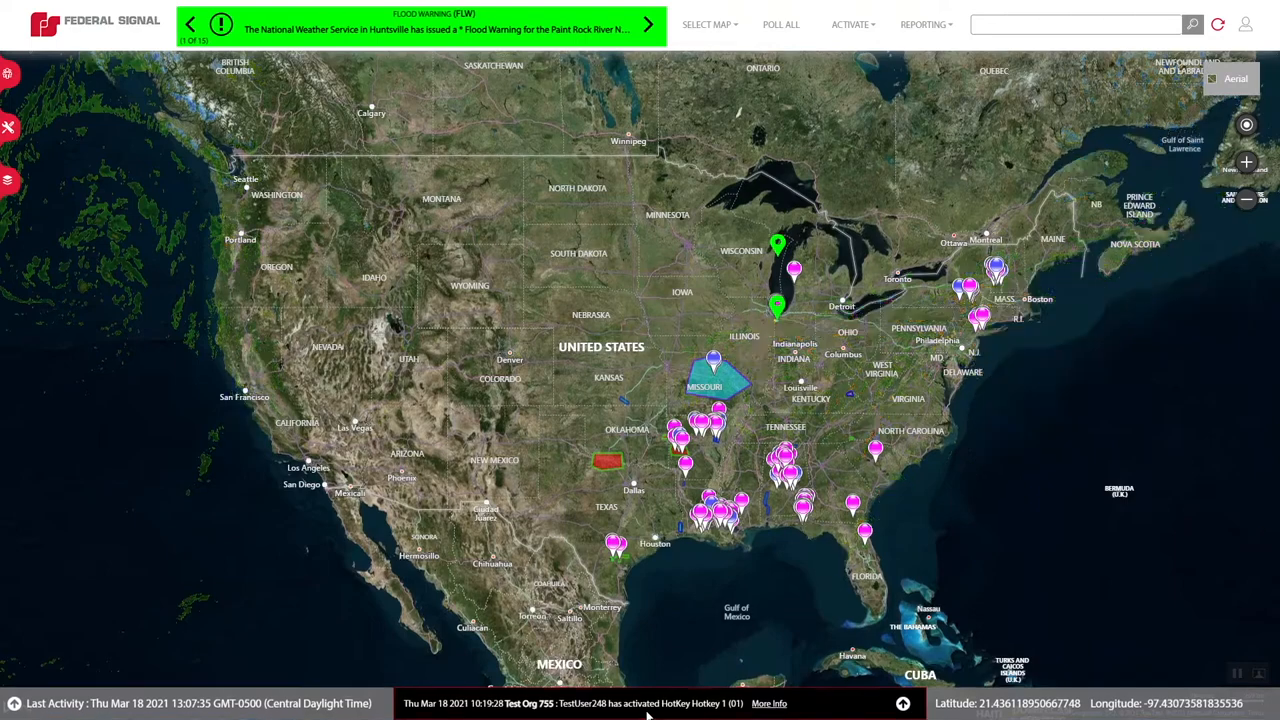
View the details of the Hotkey 2 (02) activation in the event log, and collapse the log
click(902, 705)
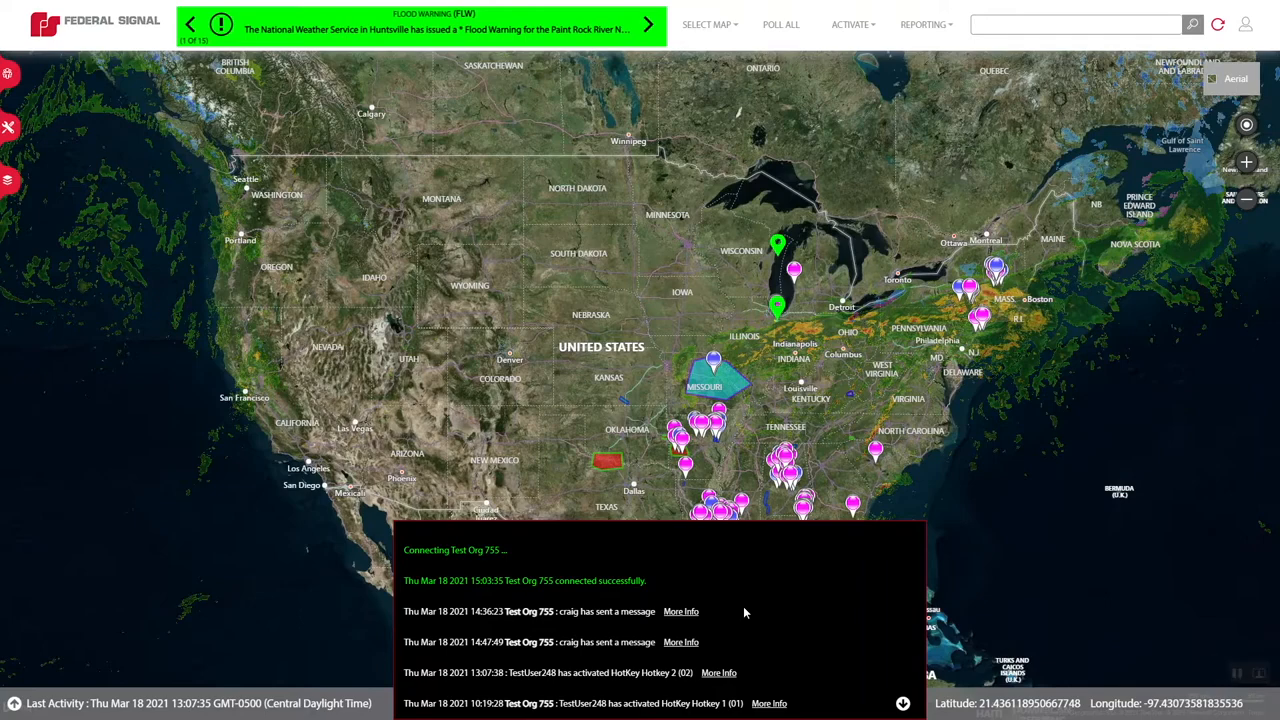
click(722, 673)
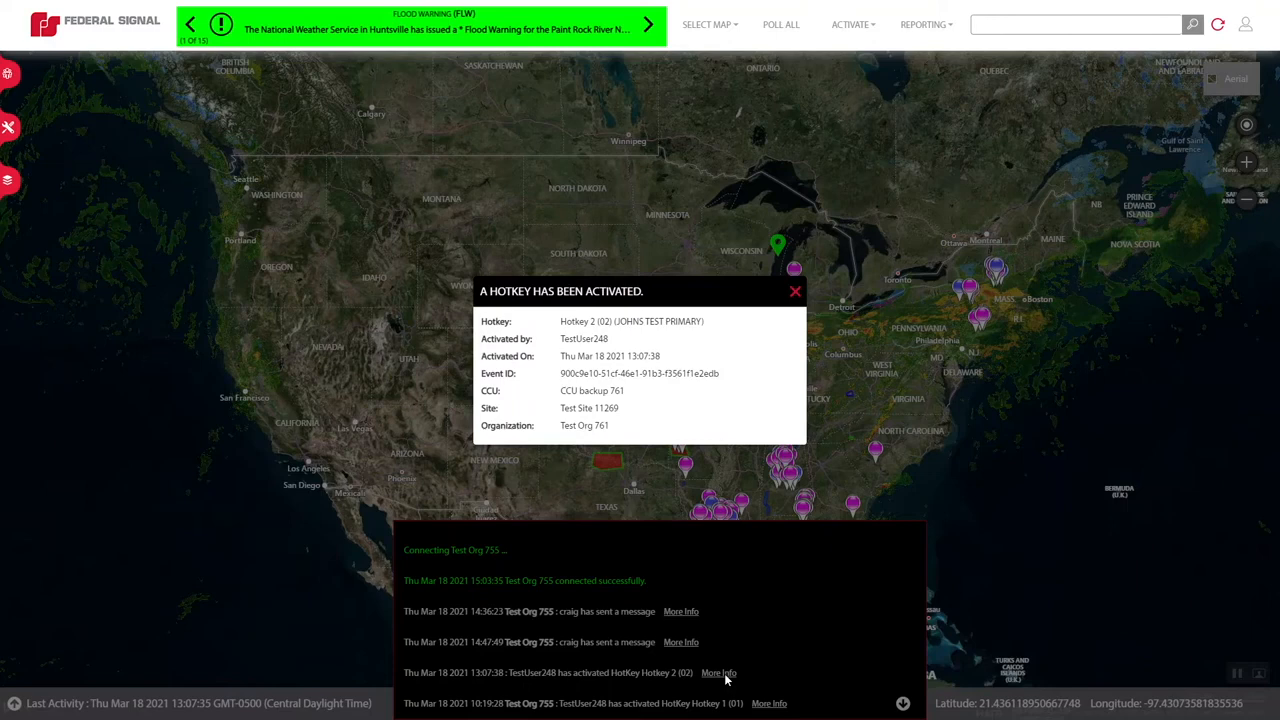
click(797, 299)
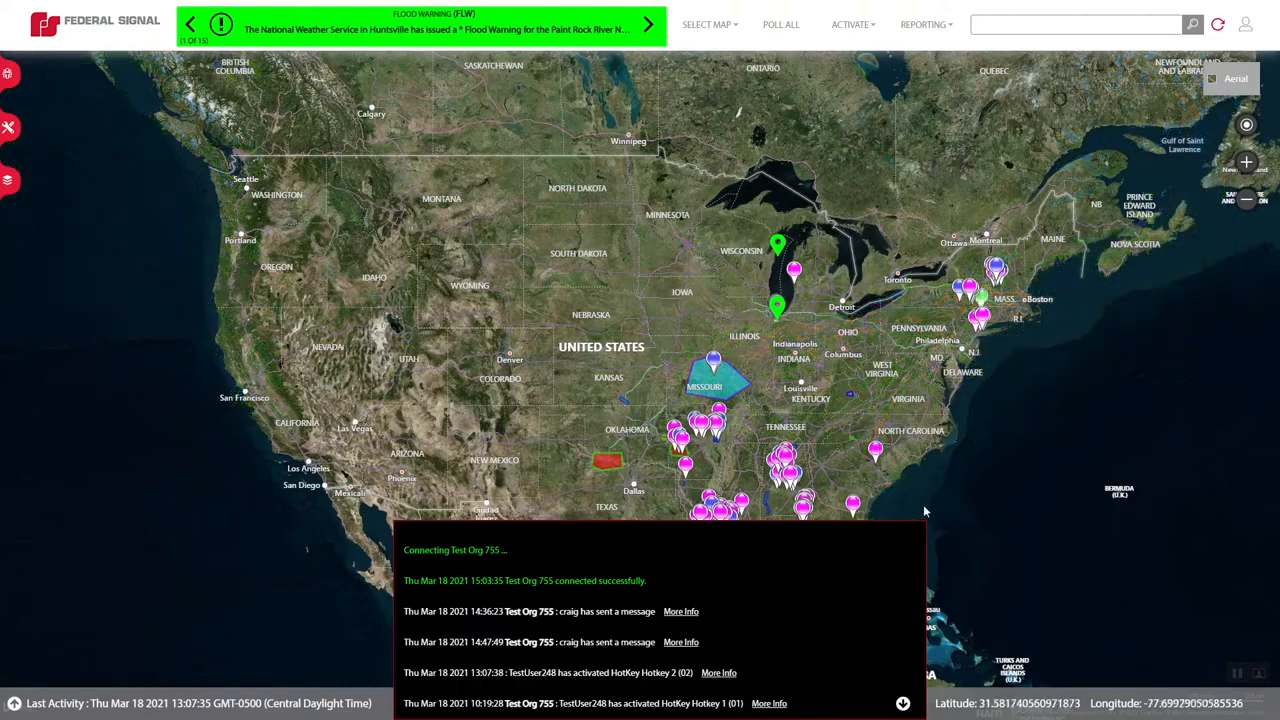
click(902, 703)
Open the broadcast message form and check its title field and the available organizations
click(851, 25)
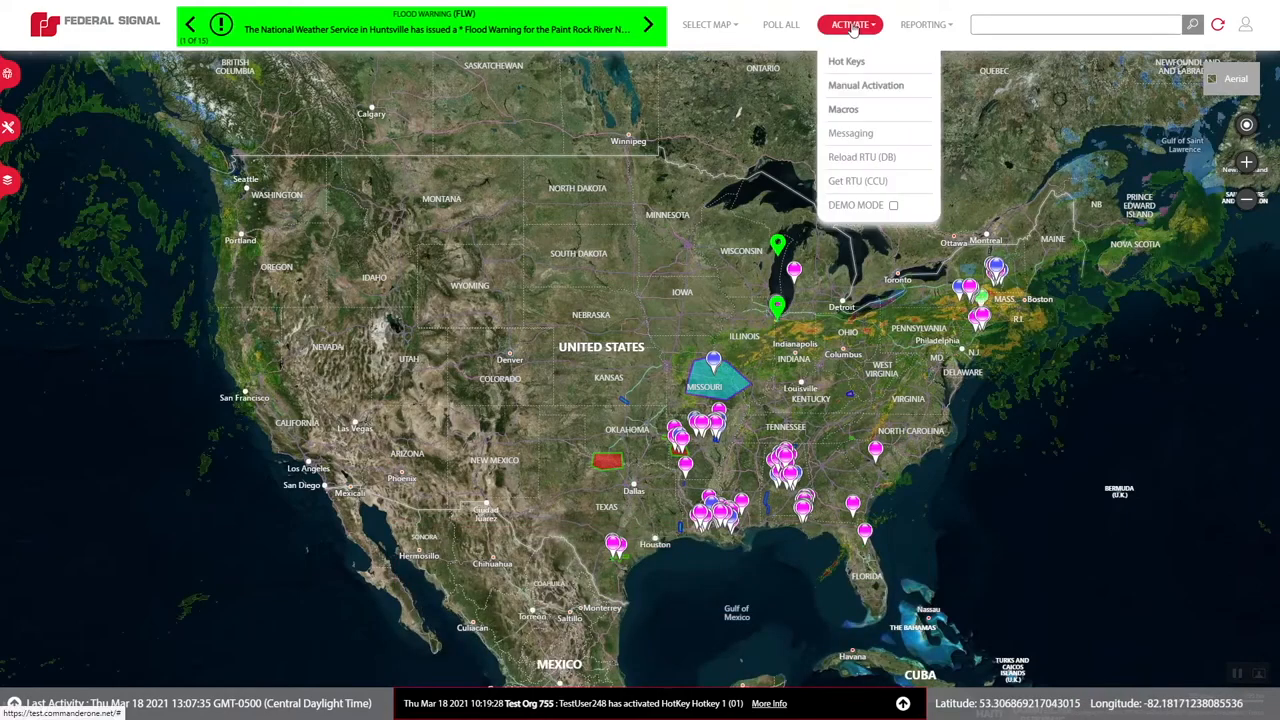
click(862, 137)
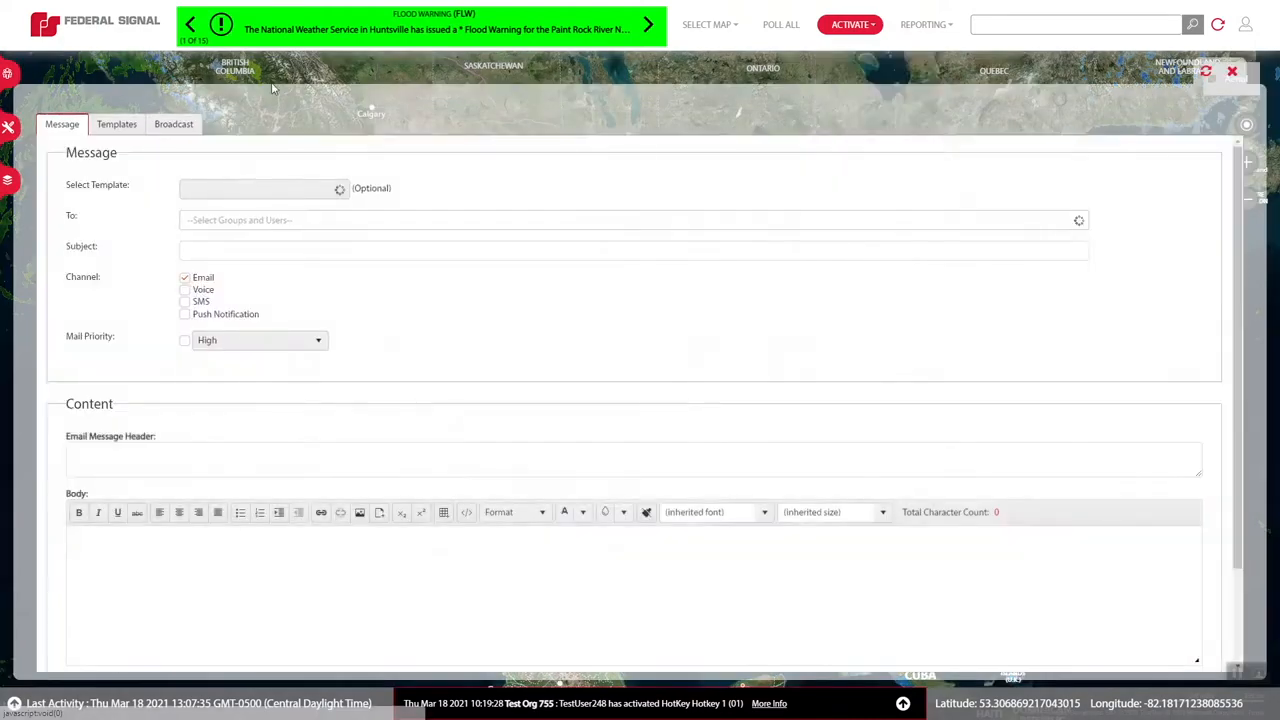
click(176, 124)
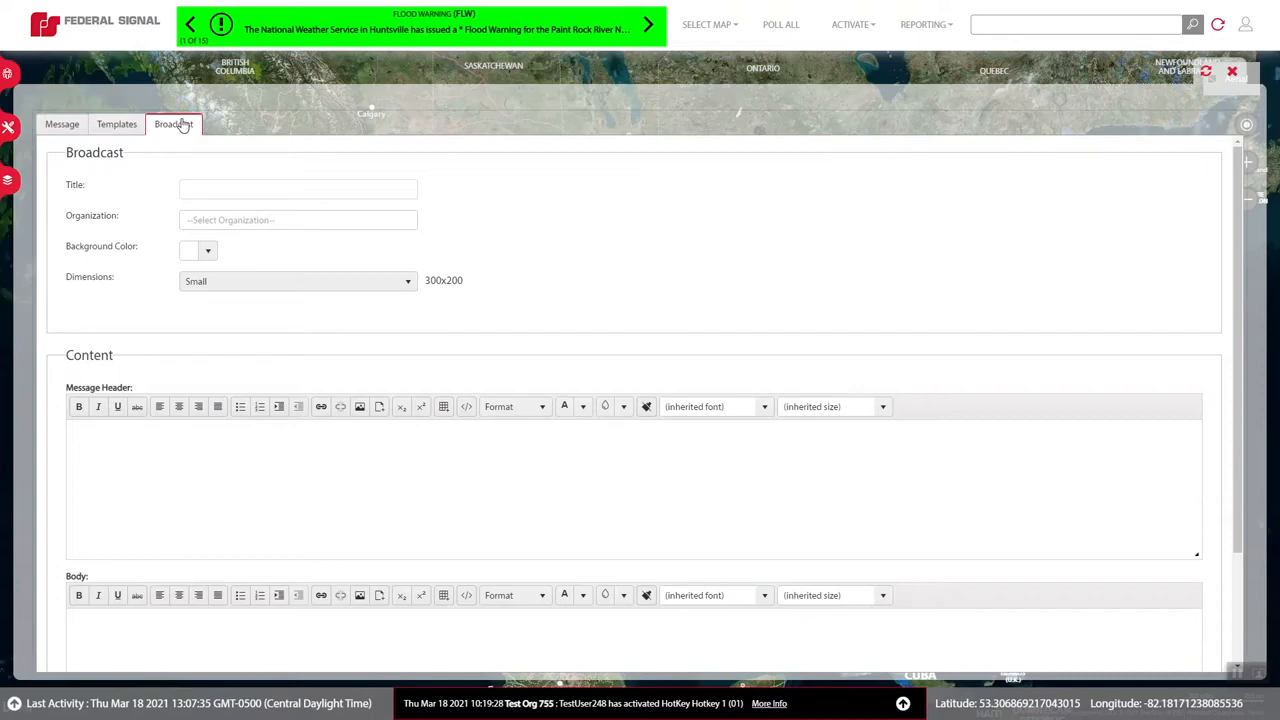
click(238, 187)
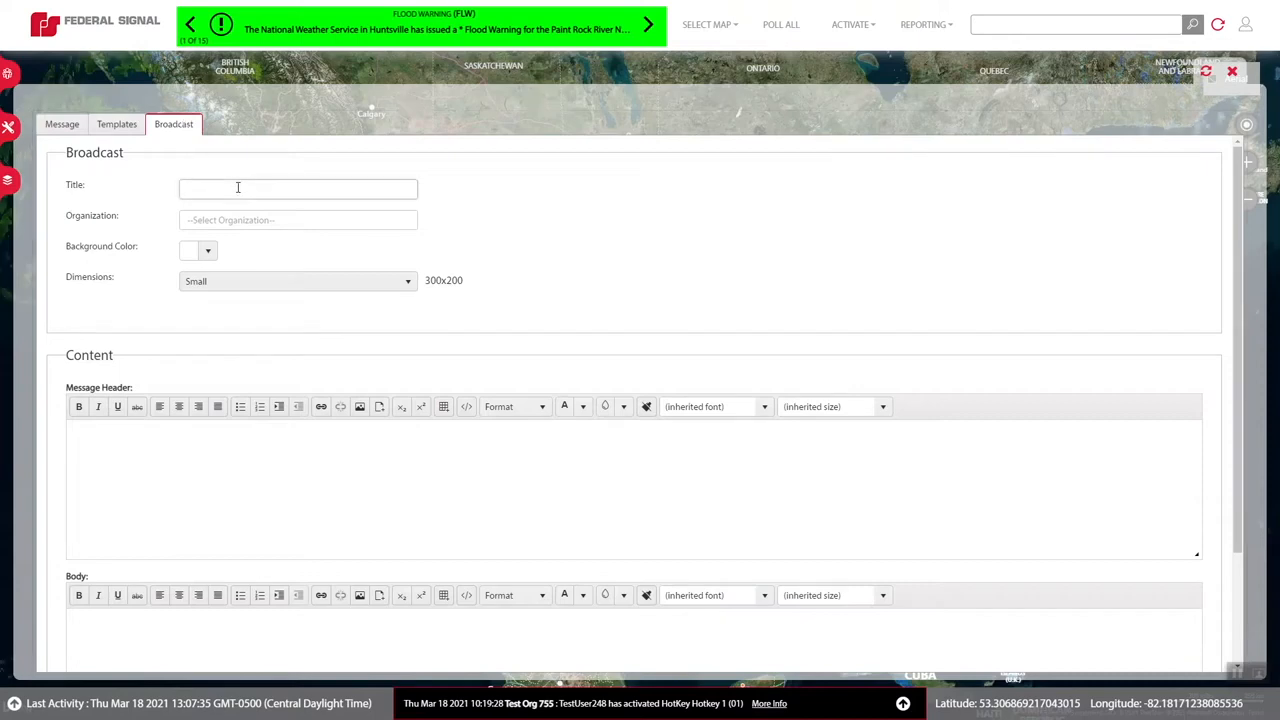
click(252, 224)
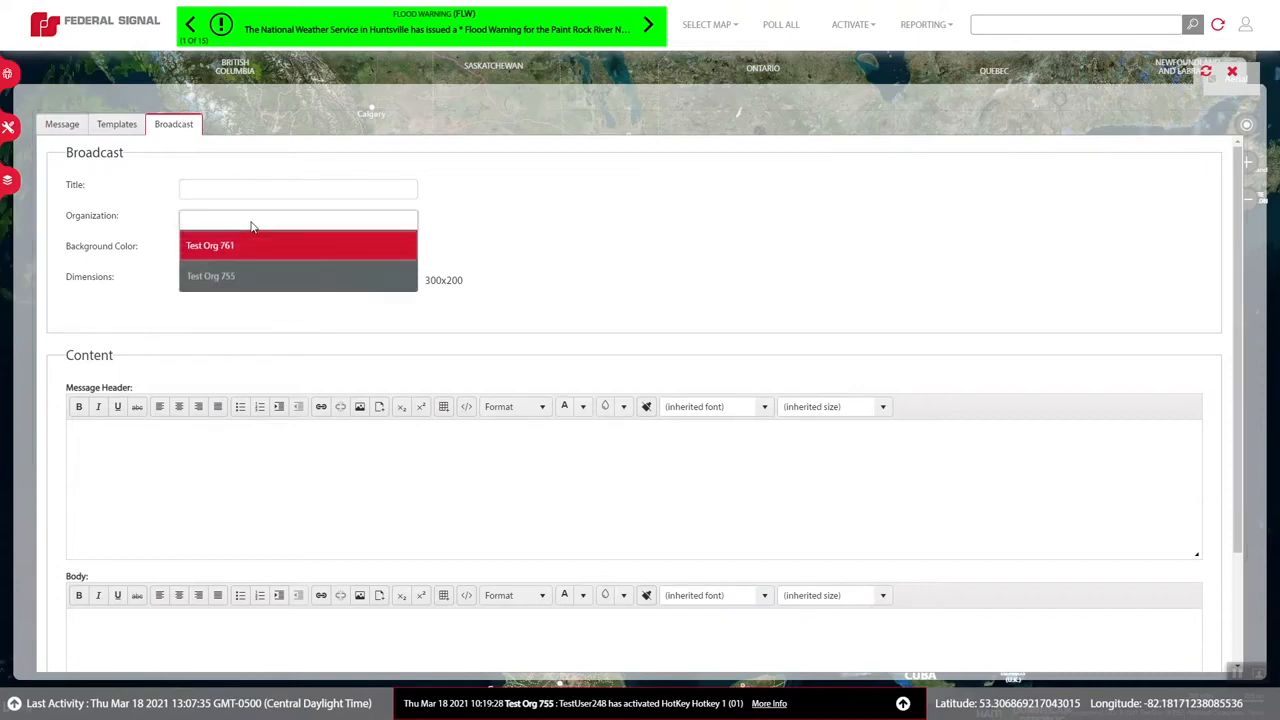
click(517, 224)
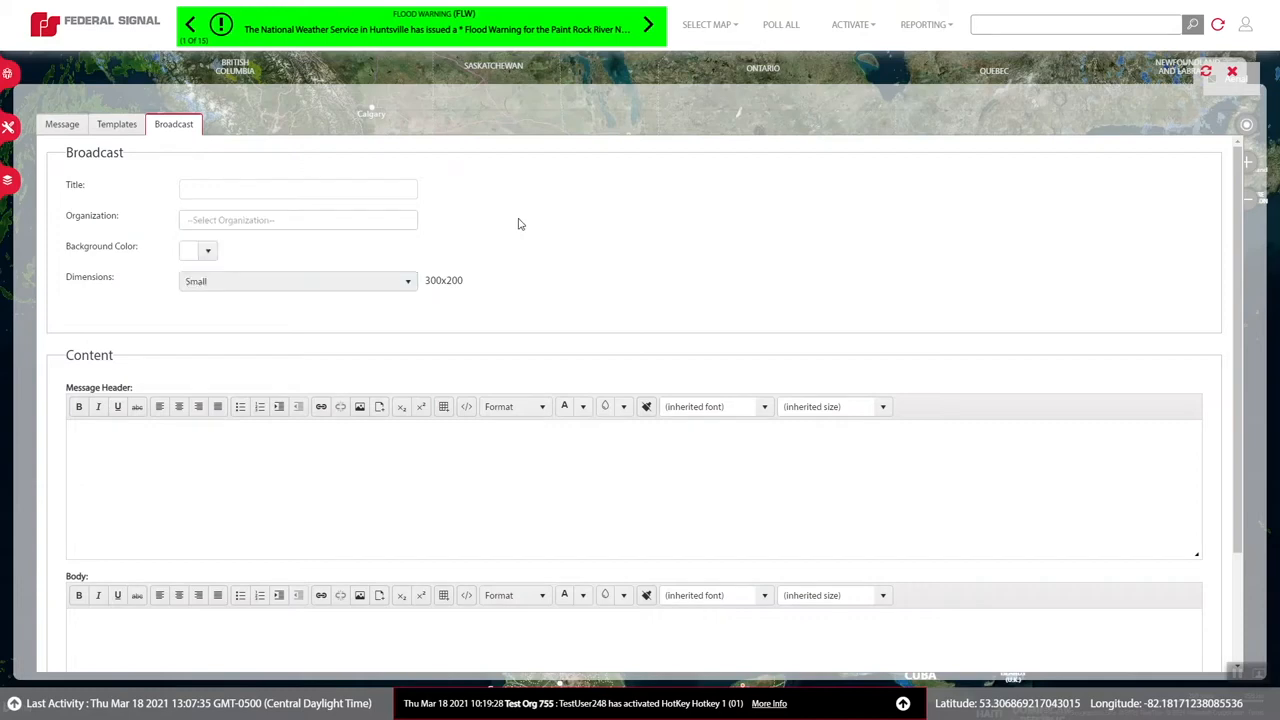
Check the broadcast's background color picker and the size fields of the Custom dimensions option, and close the messaging form
click(207, 254)
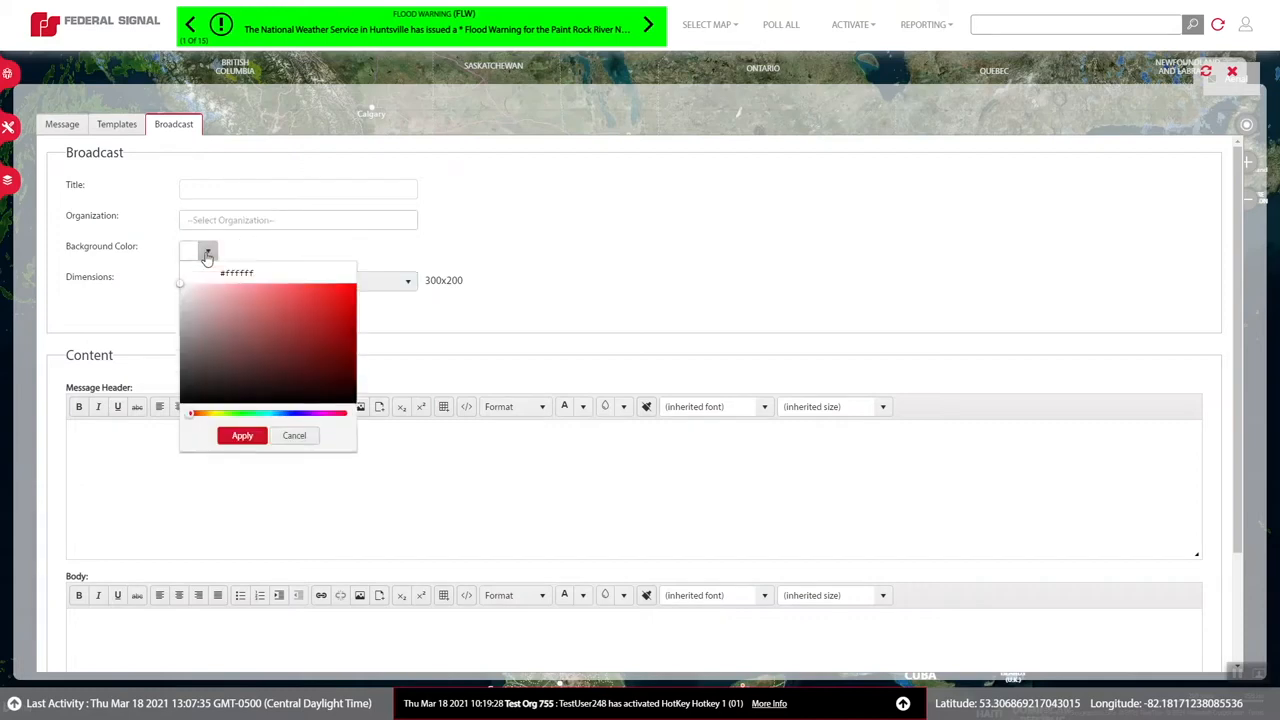
click(495, 228)
click(393, 284)
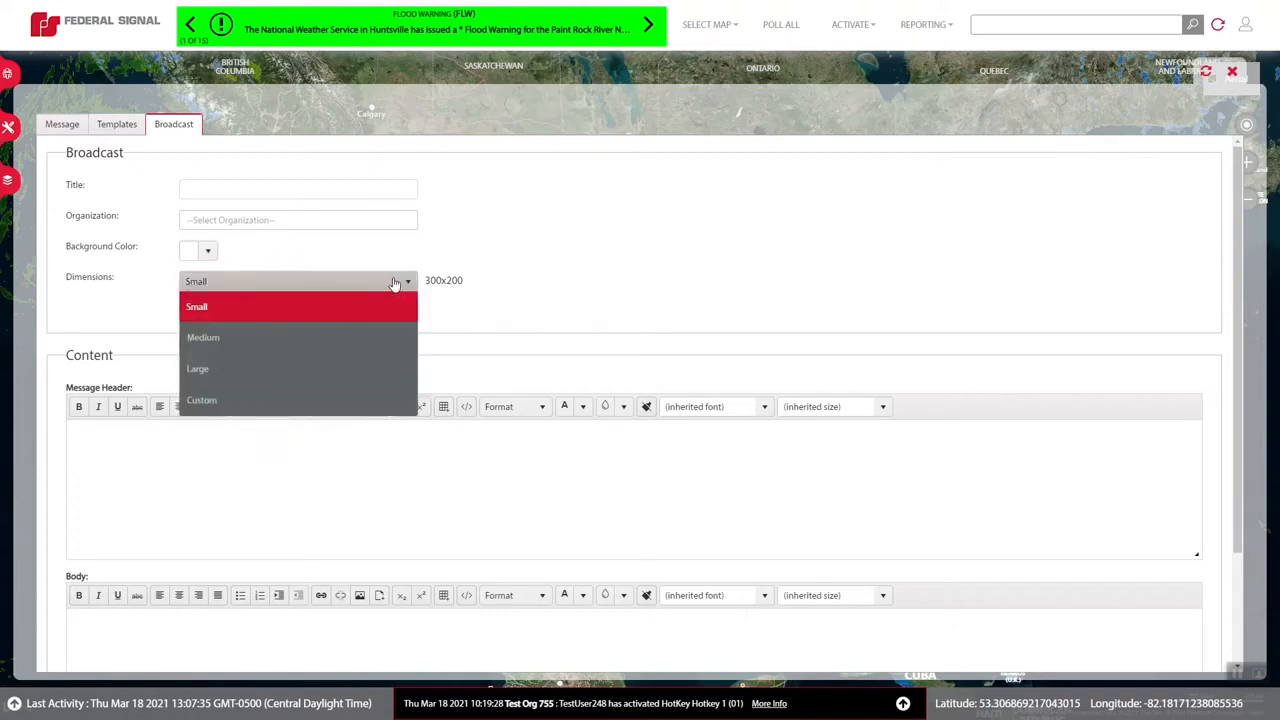
click(323, 401)
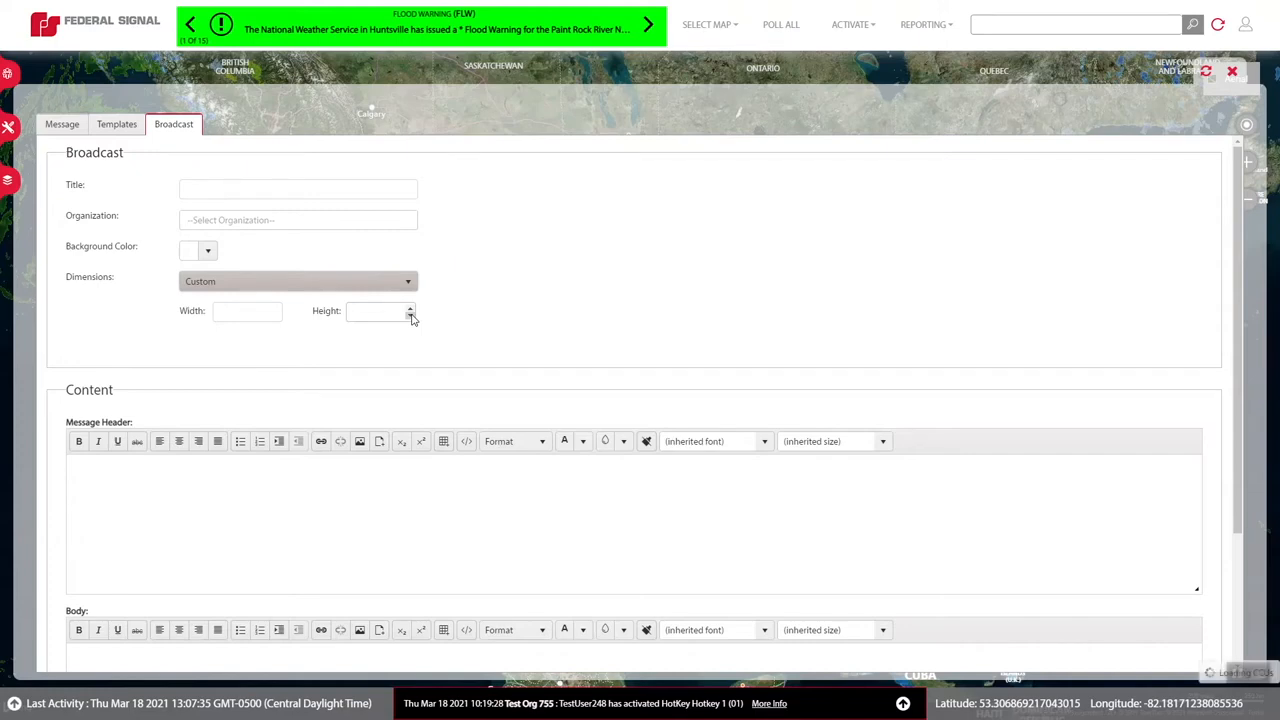
click(1232, 72)
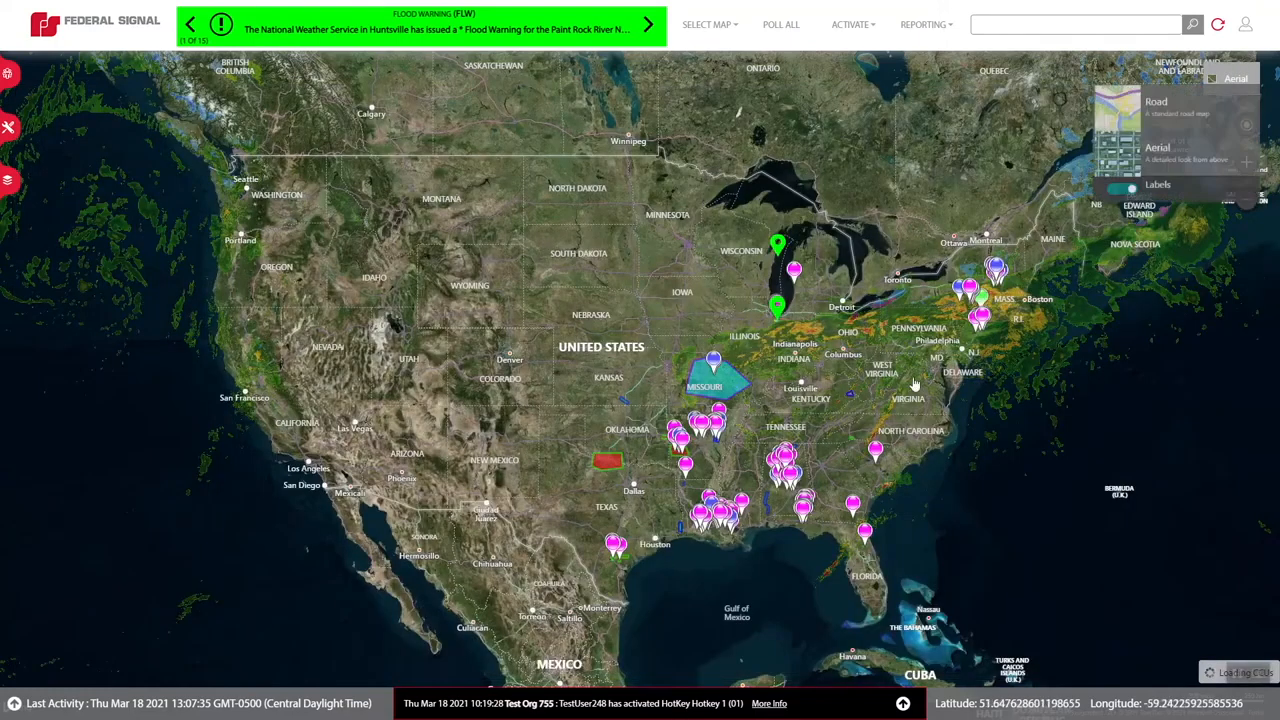
View the contents of the 14:36:23 and 14:47:49 messages from the event log
click(902, 703)
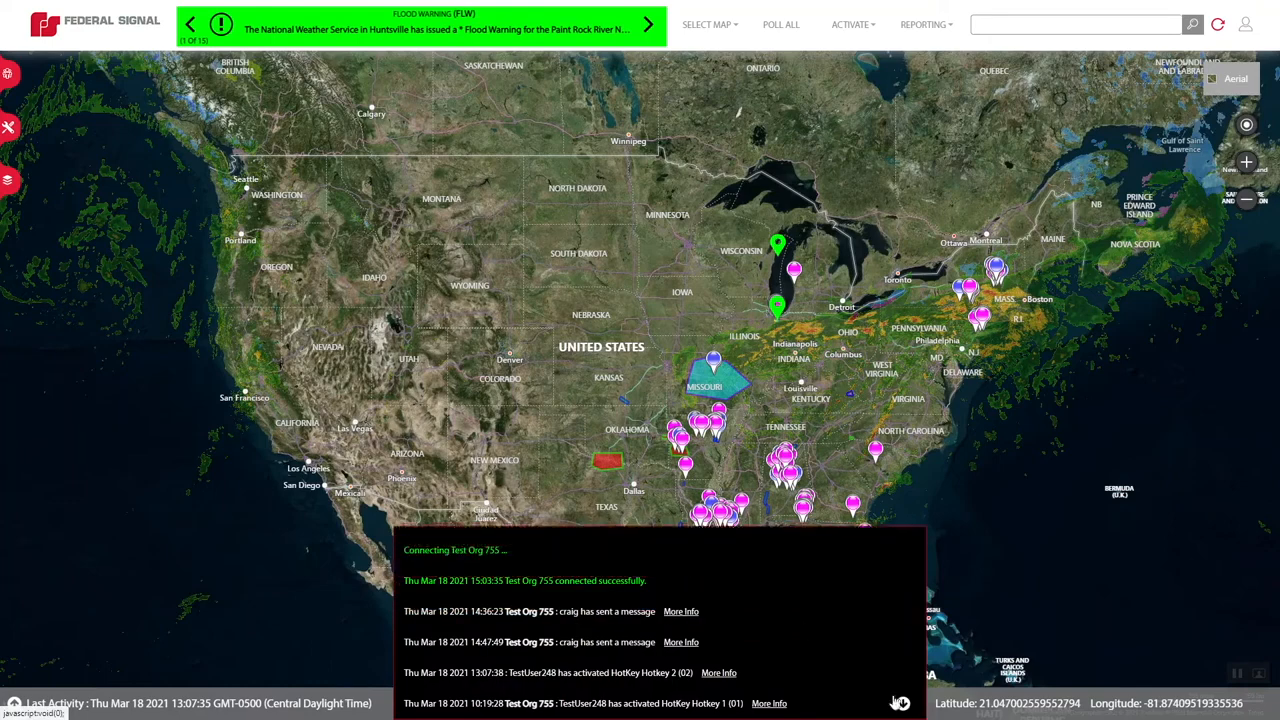
click(688, 612)
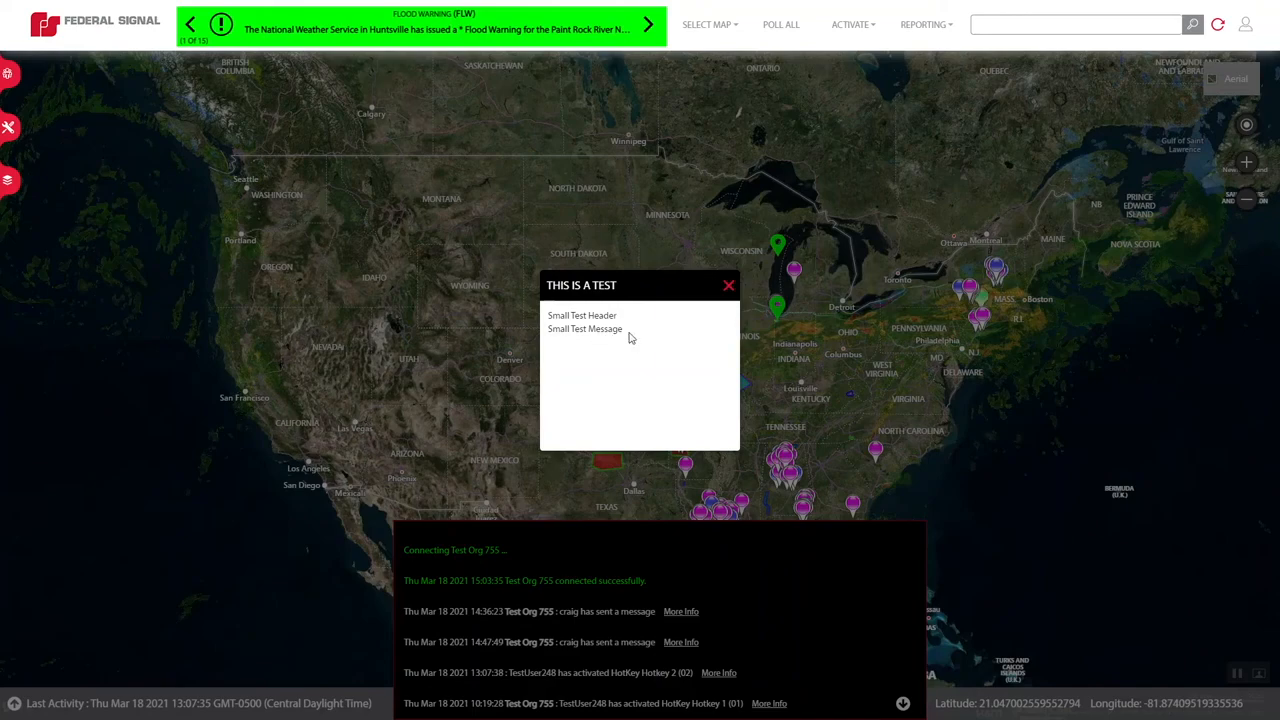
click(729, 287)
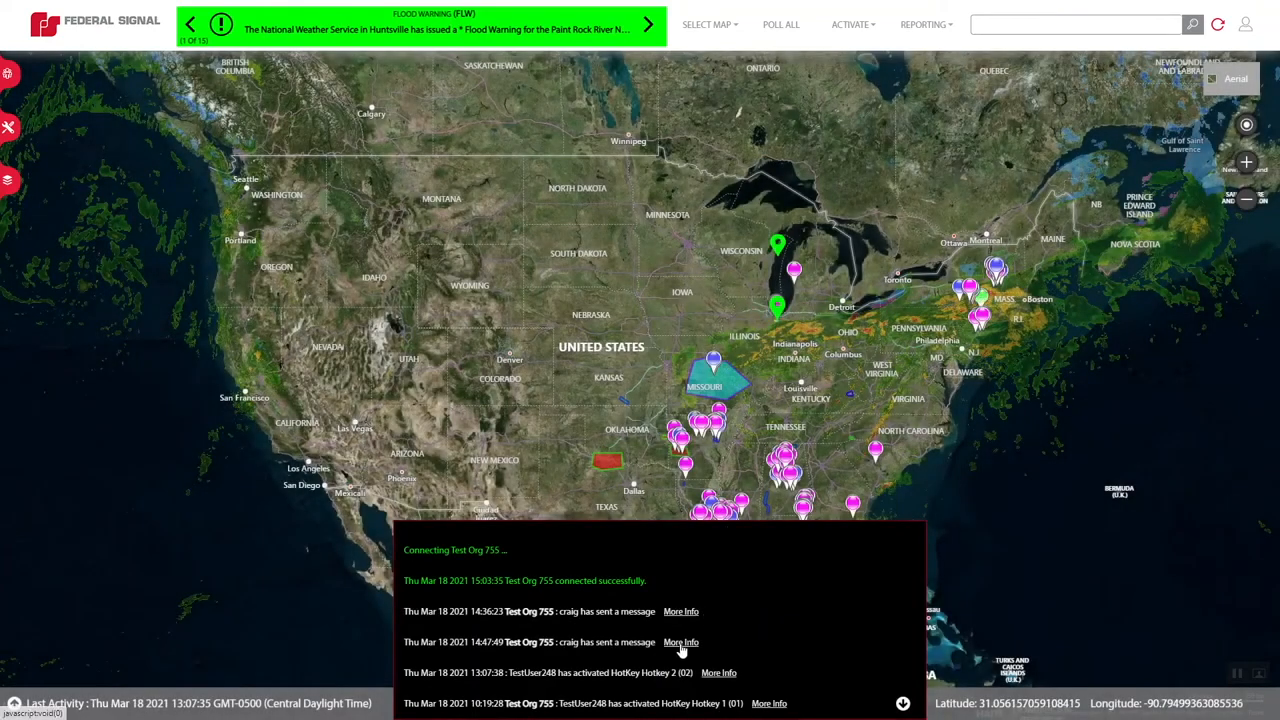
click(681, 643)
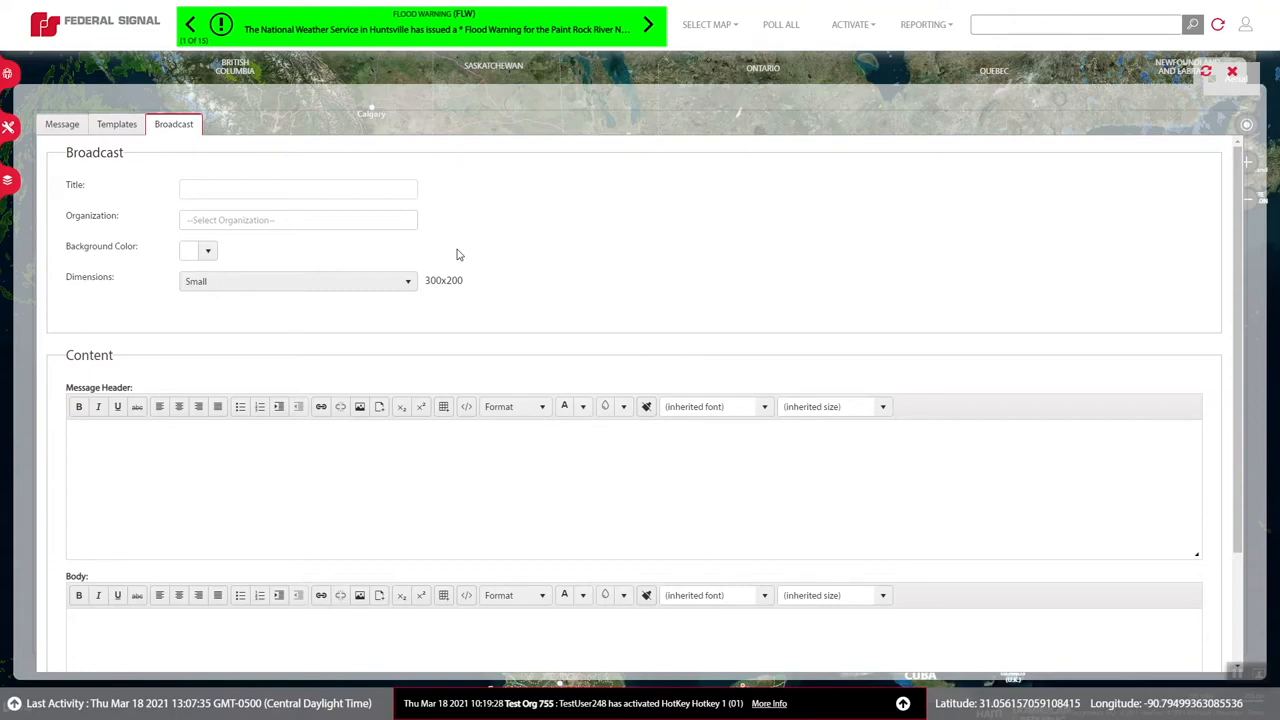
Insert the logo image from its fedsig.com web address into the broadcast's message header
click(360, 407)
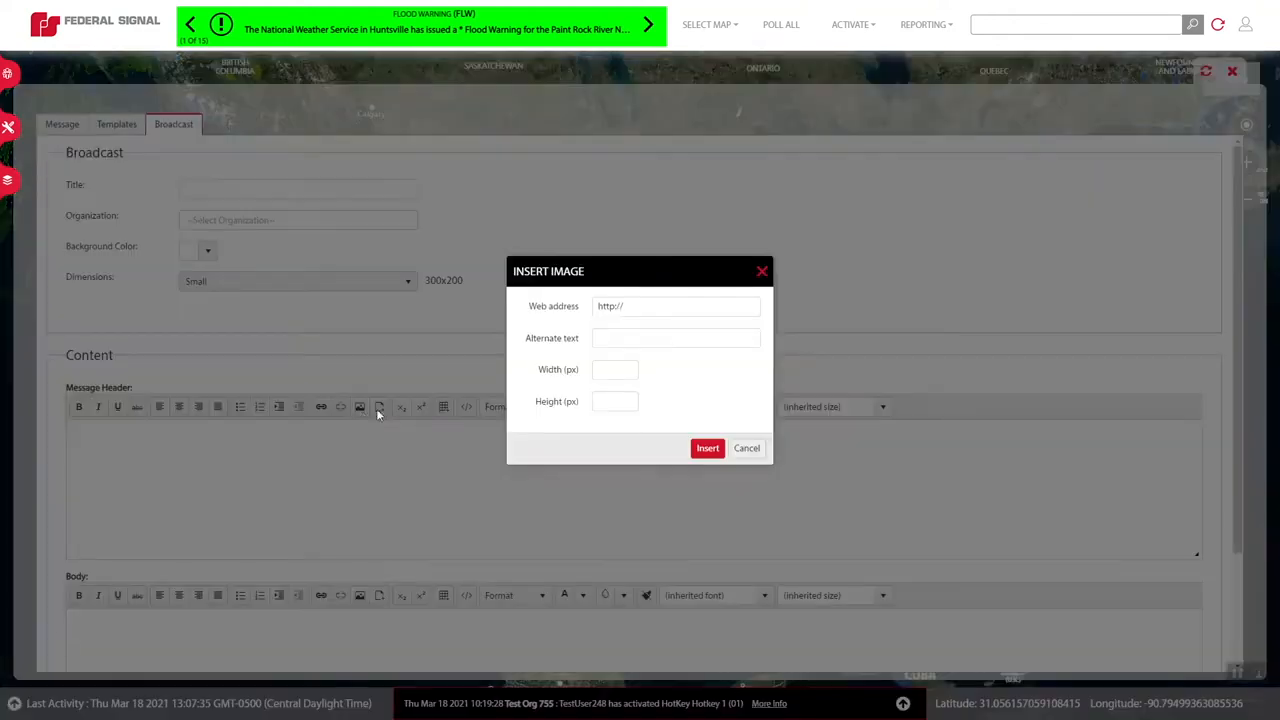
triple_click(671, 306)
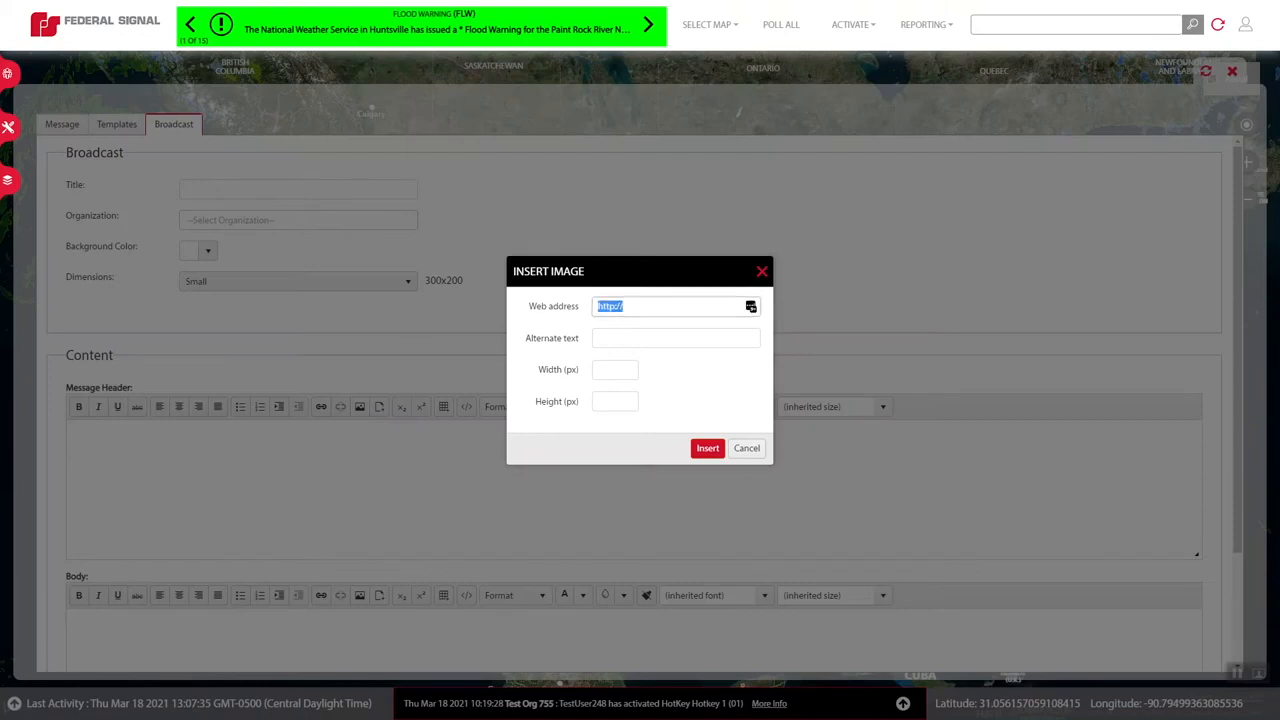
key(ctrl+v)
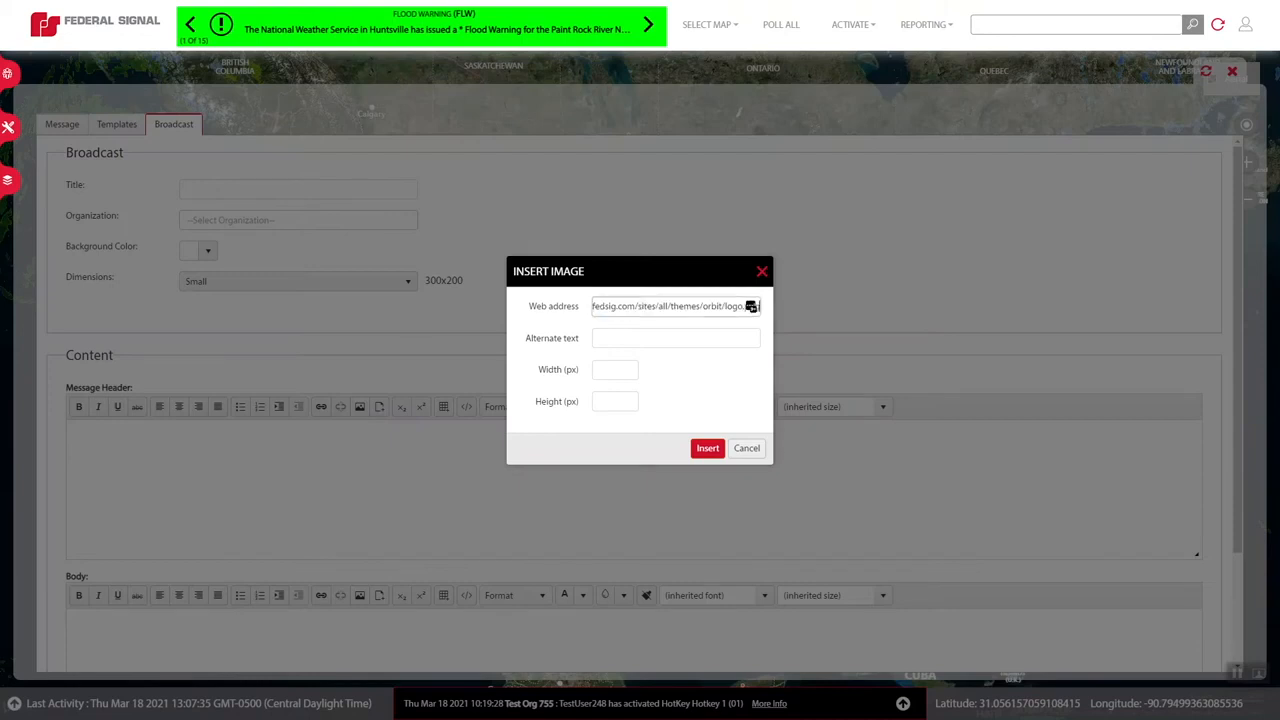
click(708, 451)
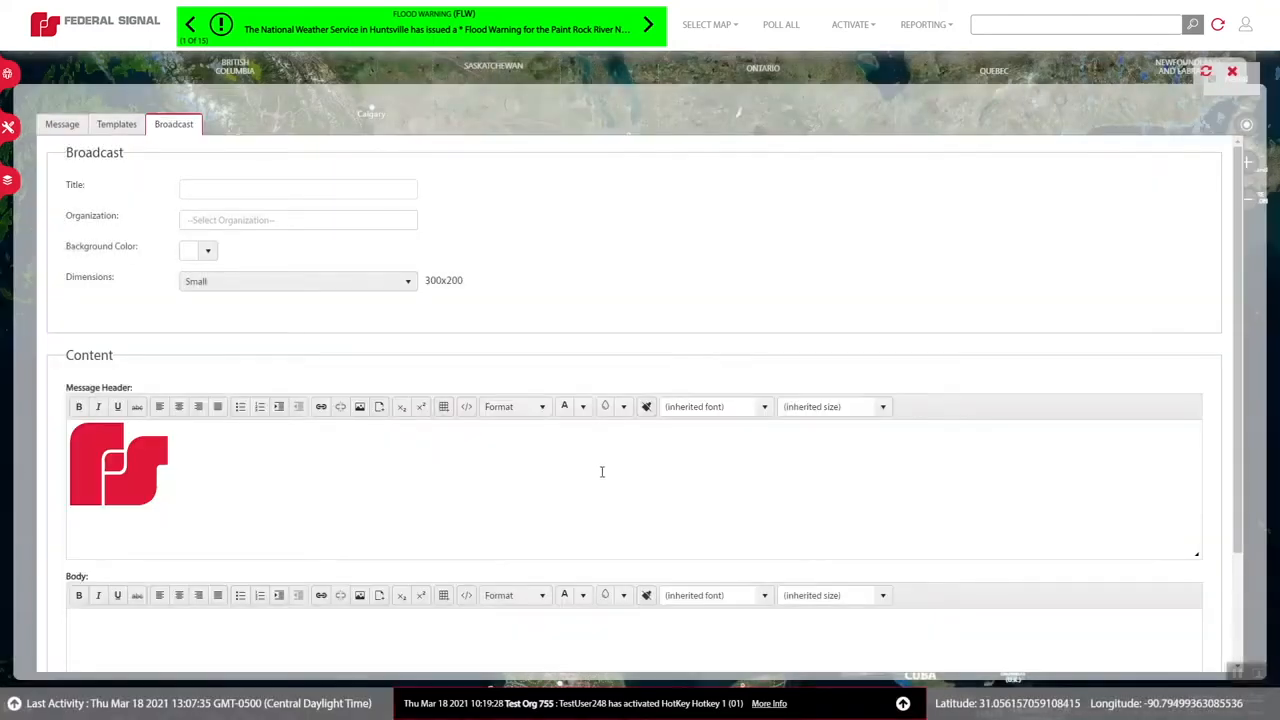
scroll(601, 471, down, 1)
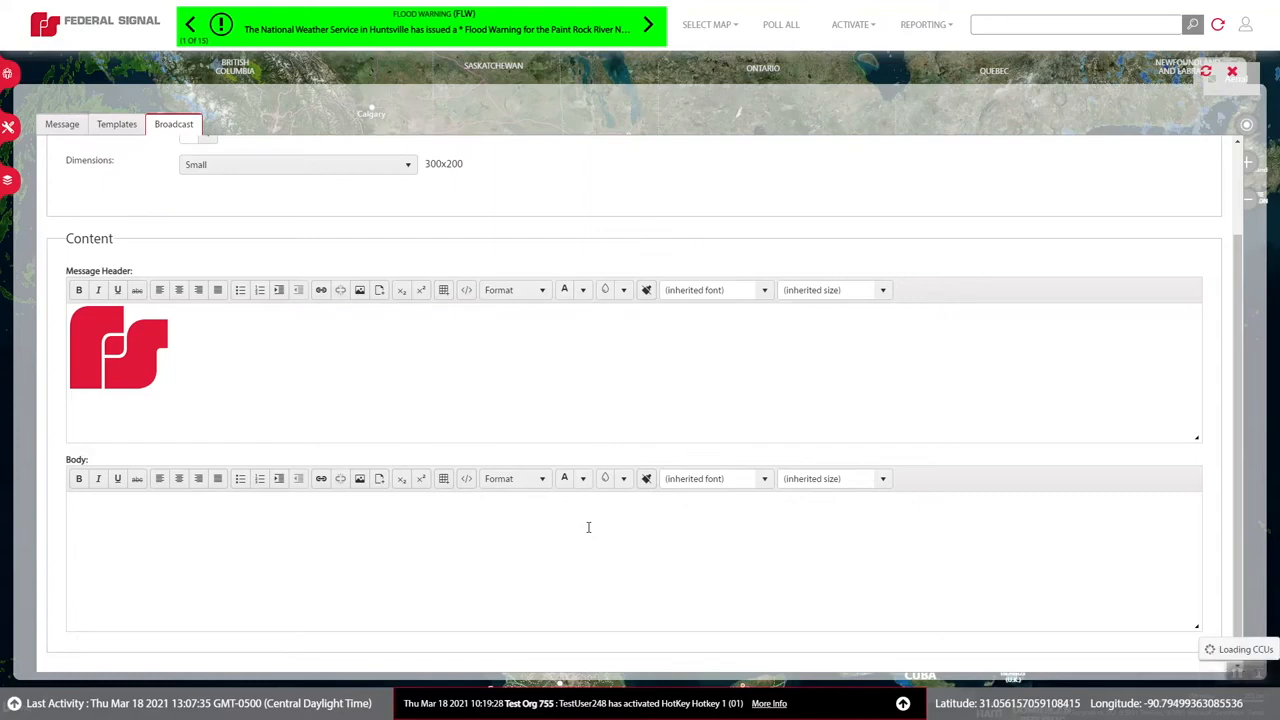
View the message sent at 14:47:49 from the event log, and close both it and the broadcast form
click(902, 703)
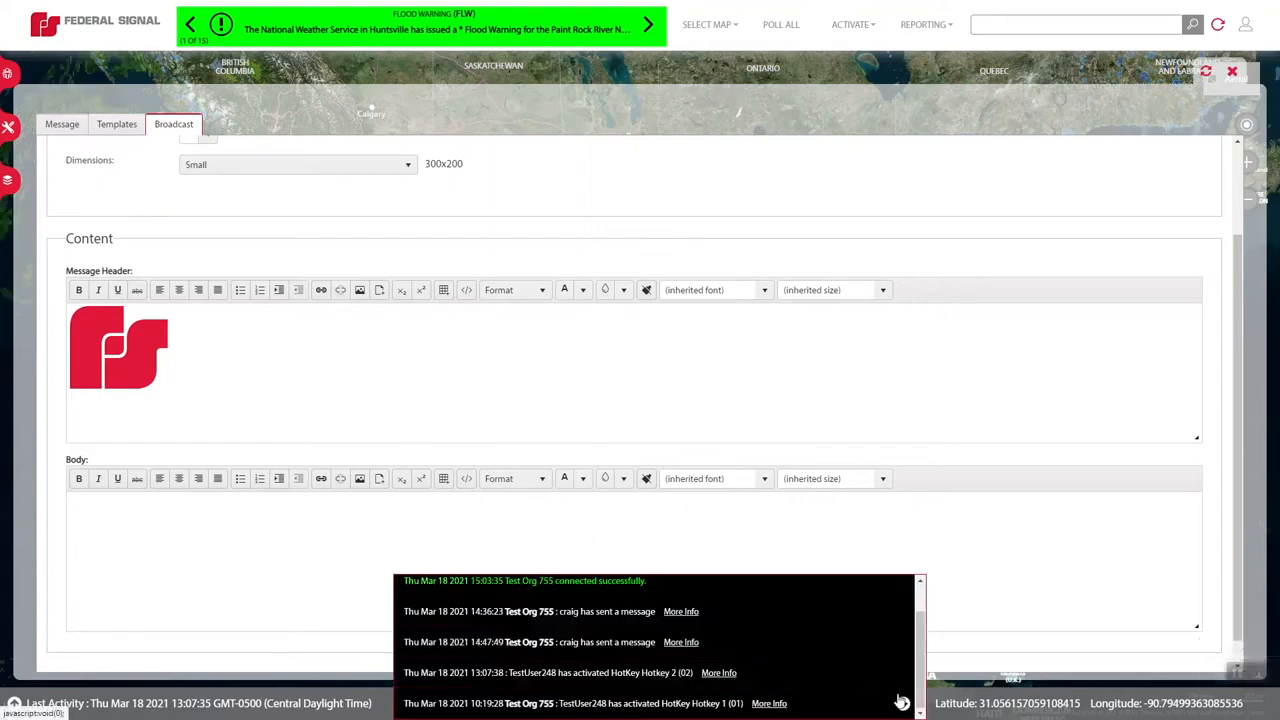
click(688, 645)
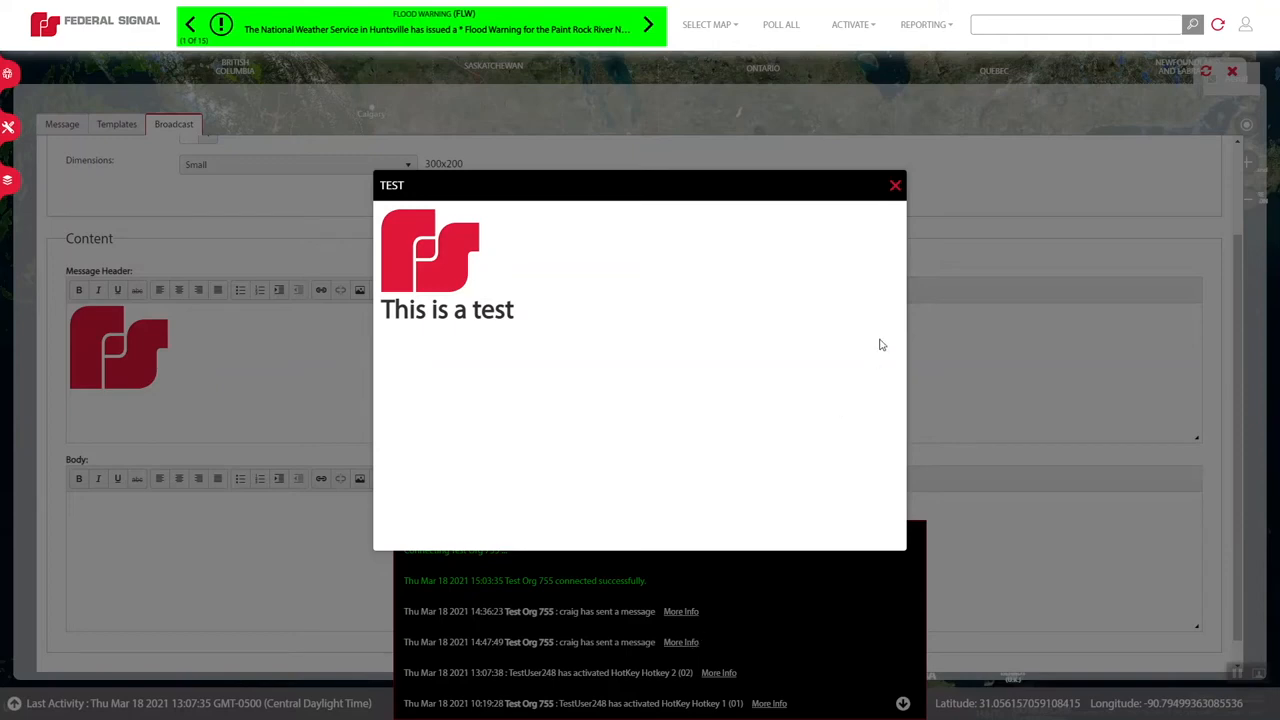
click(894, 189)
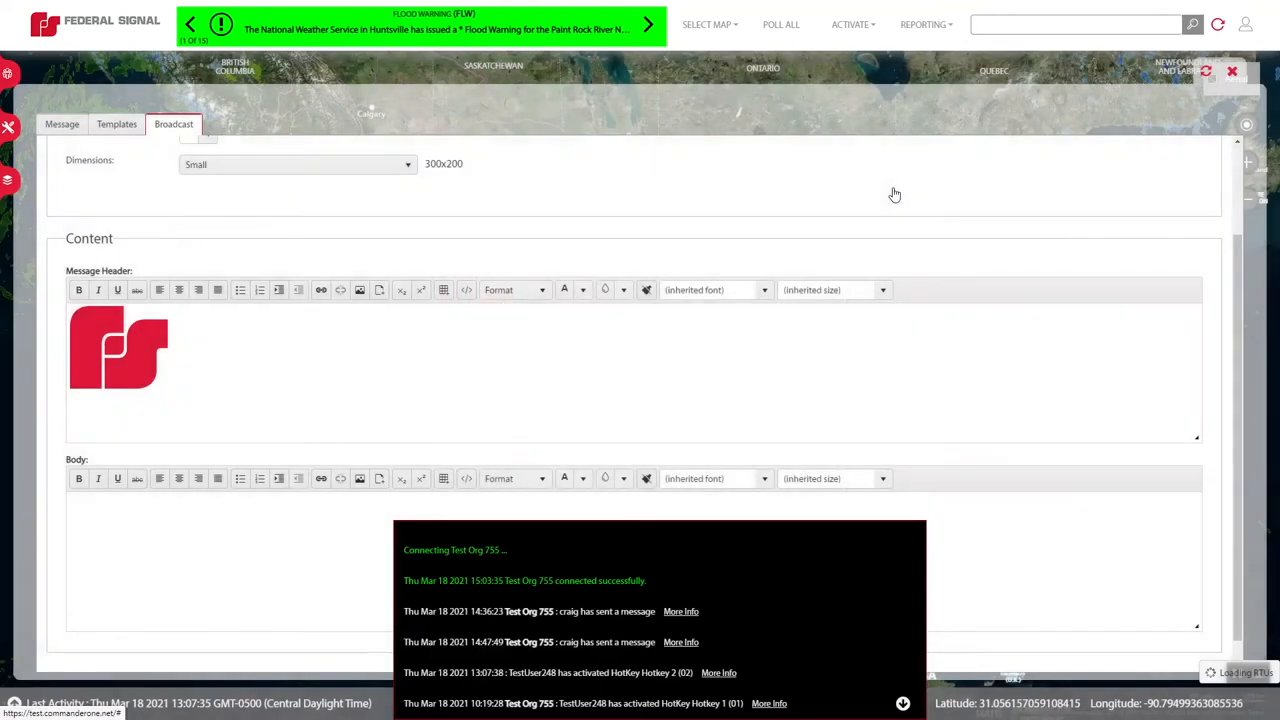
click(1232, 72)
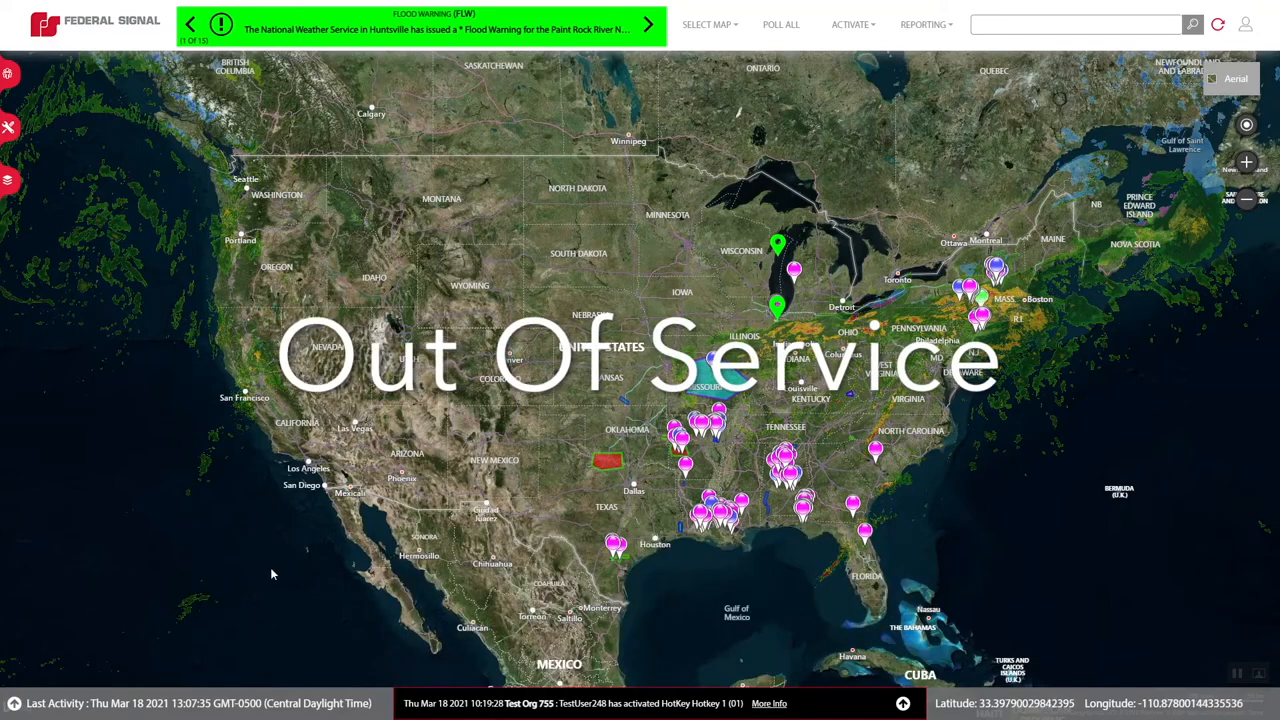
Show the system status and CCU availability overview, and view the manual activation form before closing it
click(16, 703)
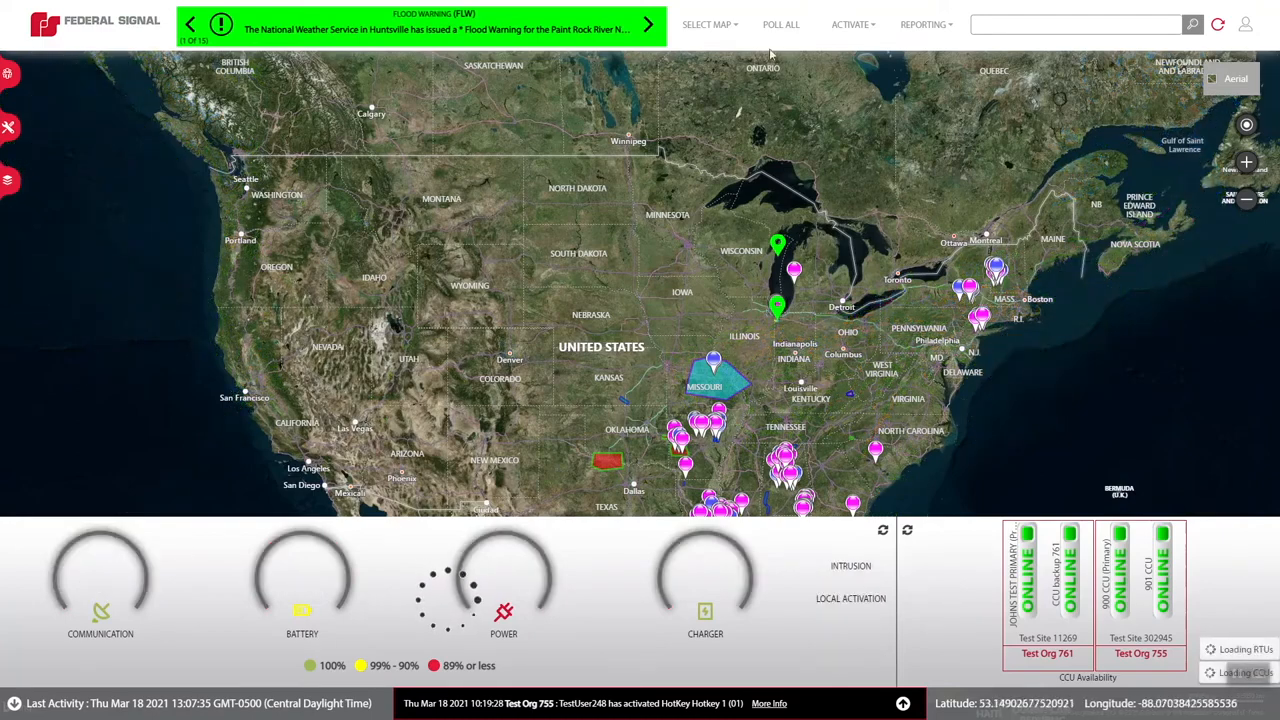
click(865, 27)
click(866, 86)
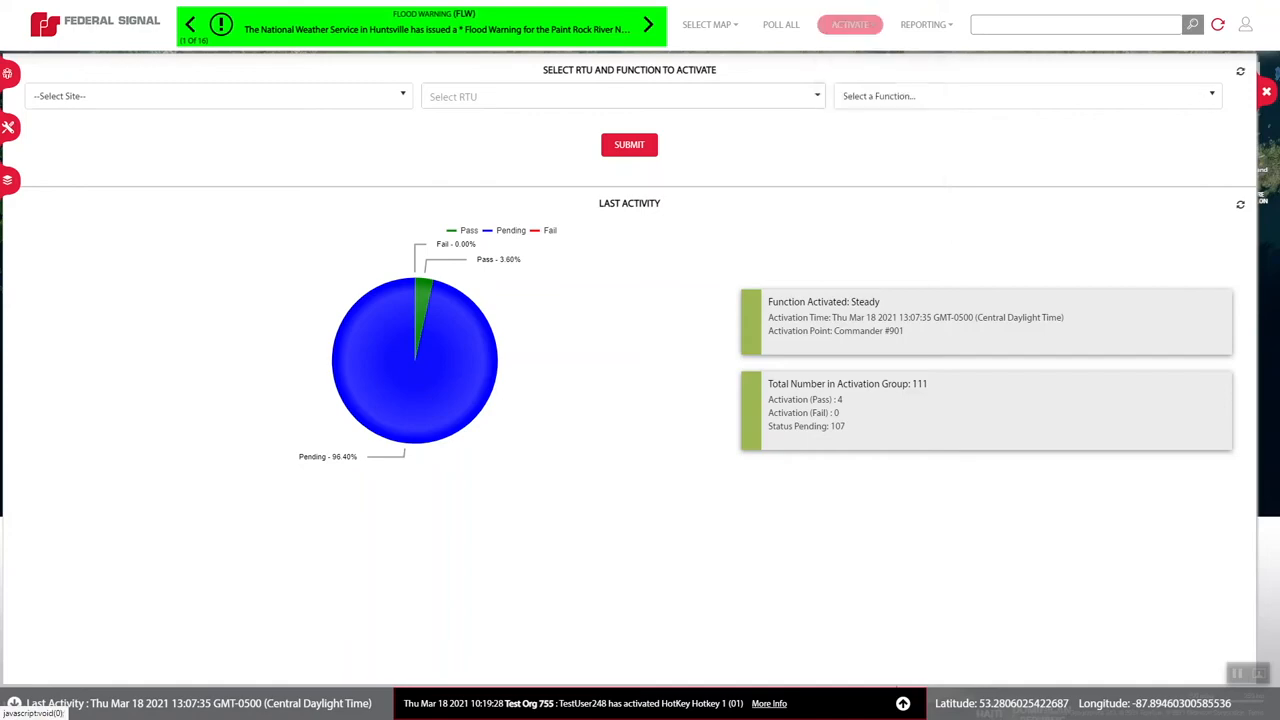
click(1265, 92)
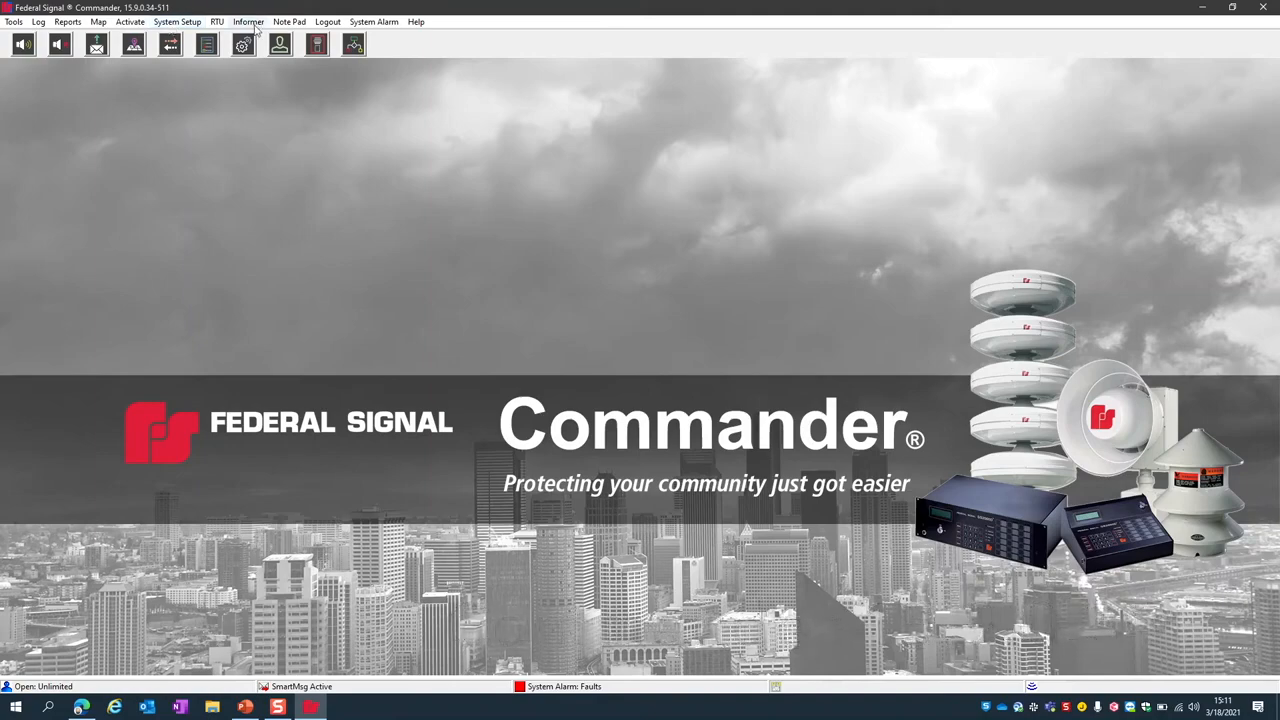
In the Commander desktop application, rename RTU station 002 to NOT USED and close the RTU list
click(217, 22)
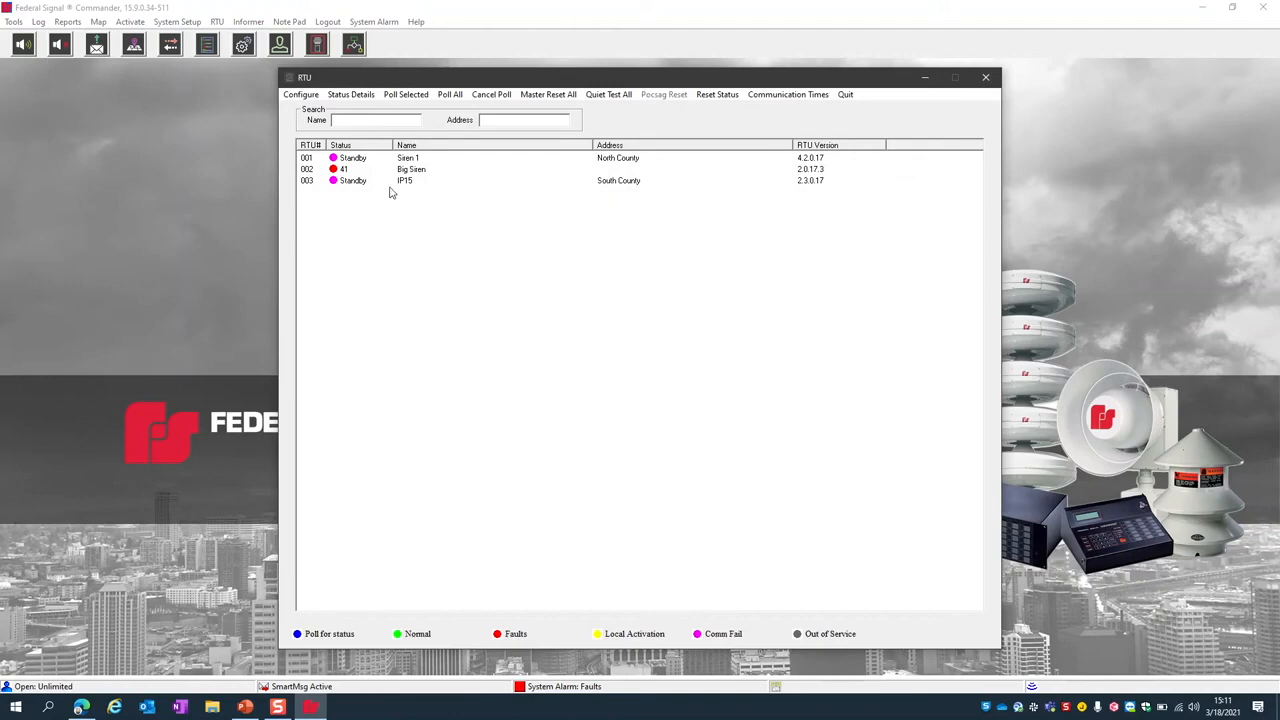
click(353, 171)
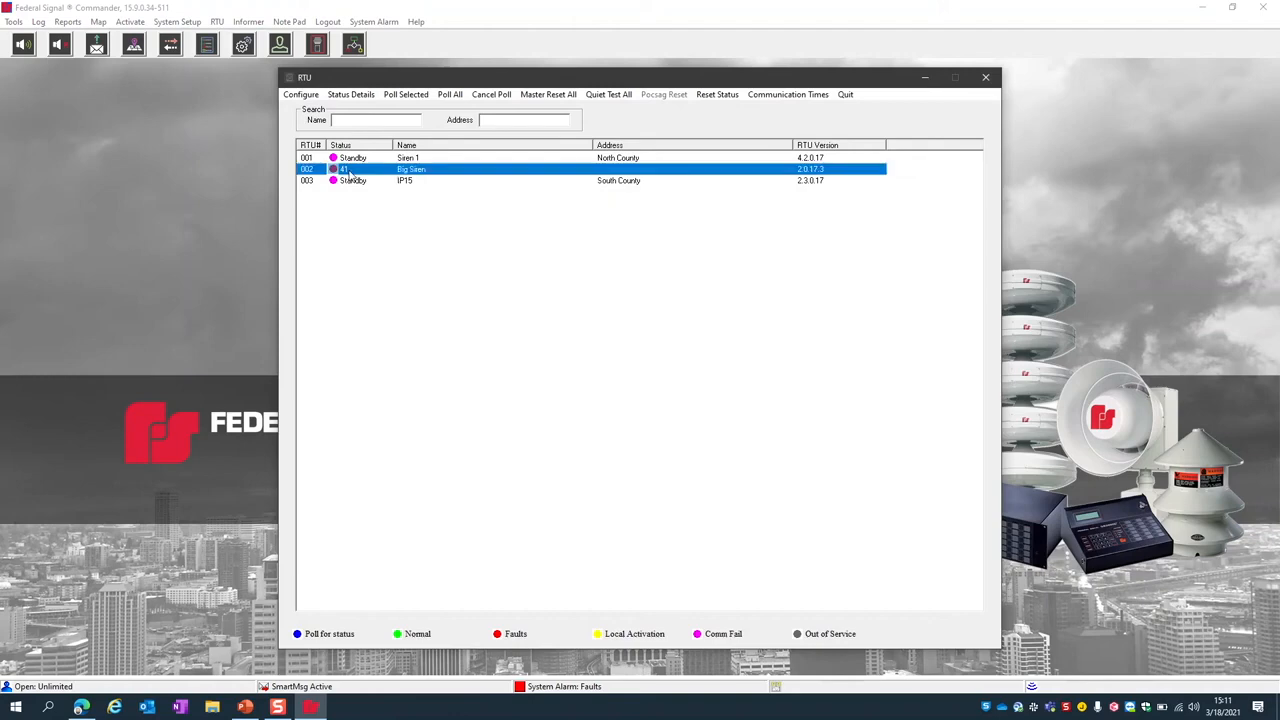
click(300, 94)
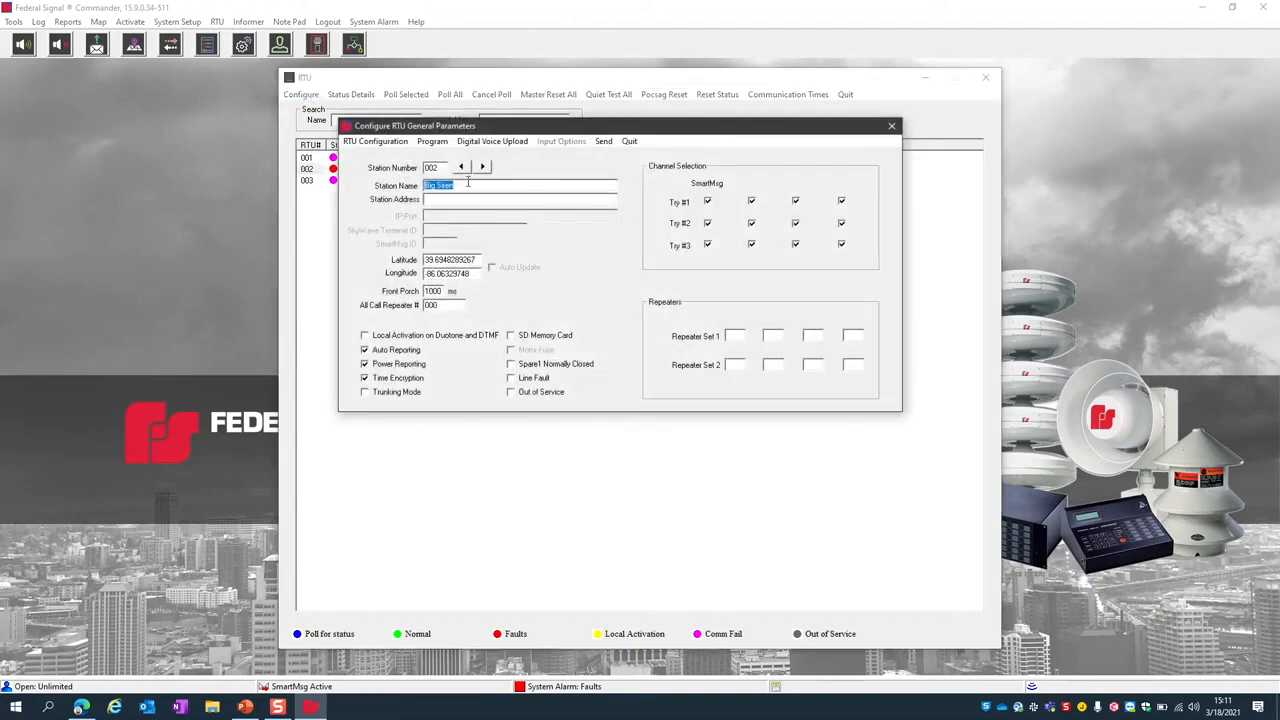
text(NOT USED)
click(482, 166)
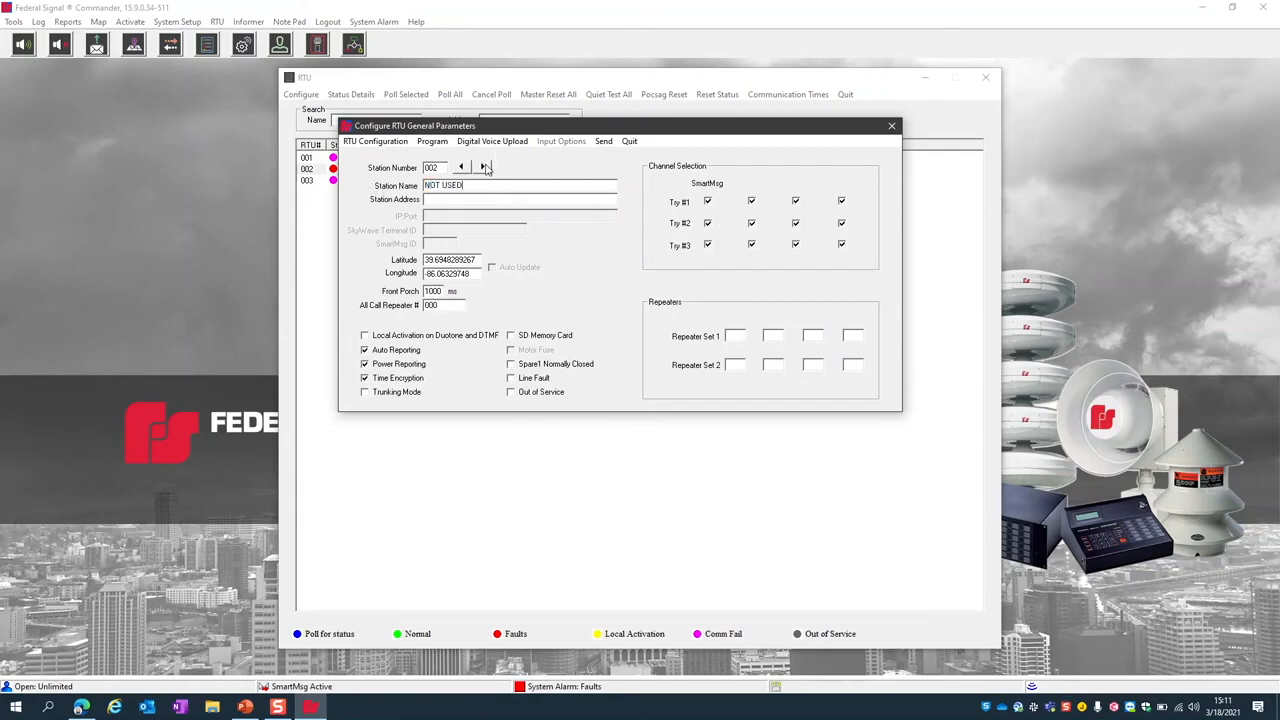
click(628, 142)
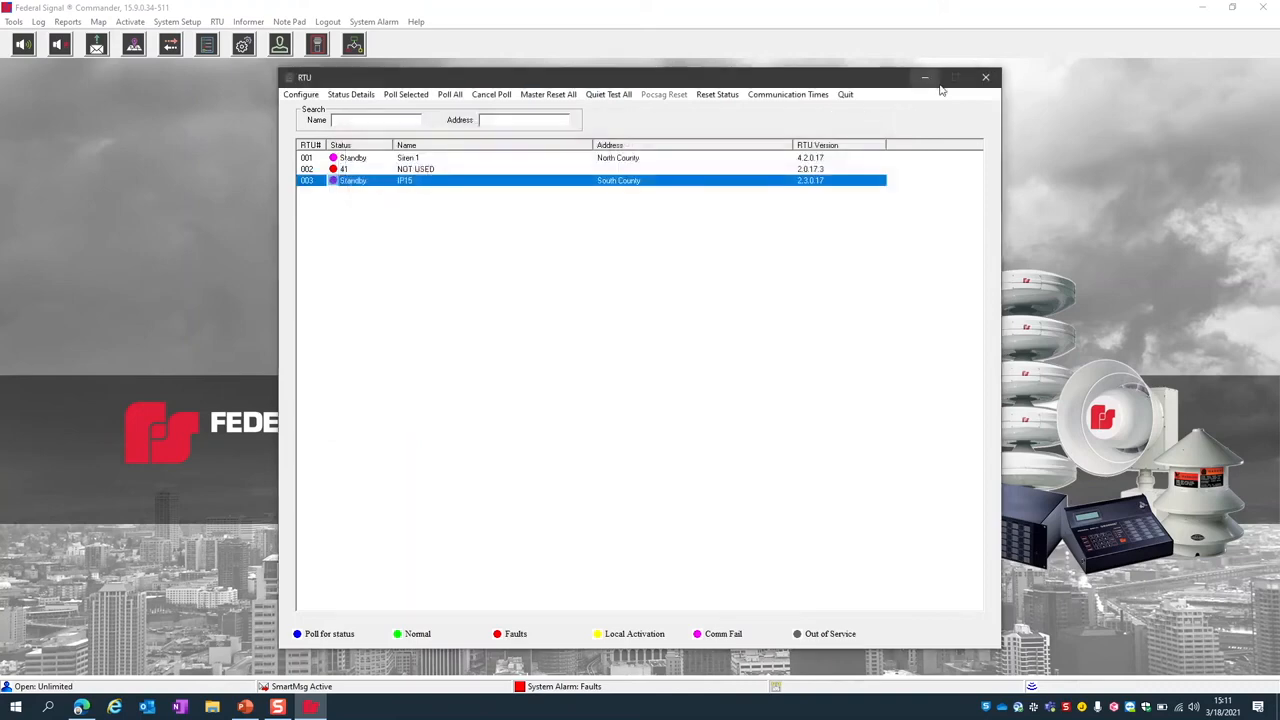
click(988, 82)
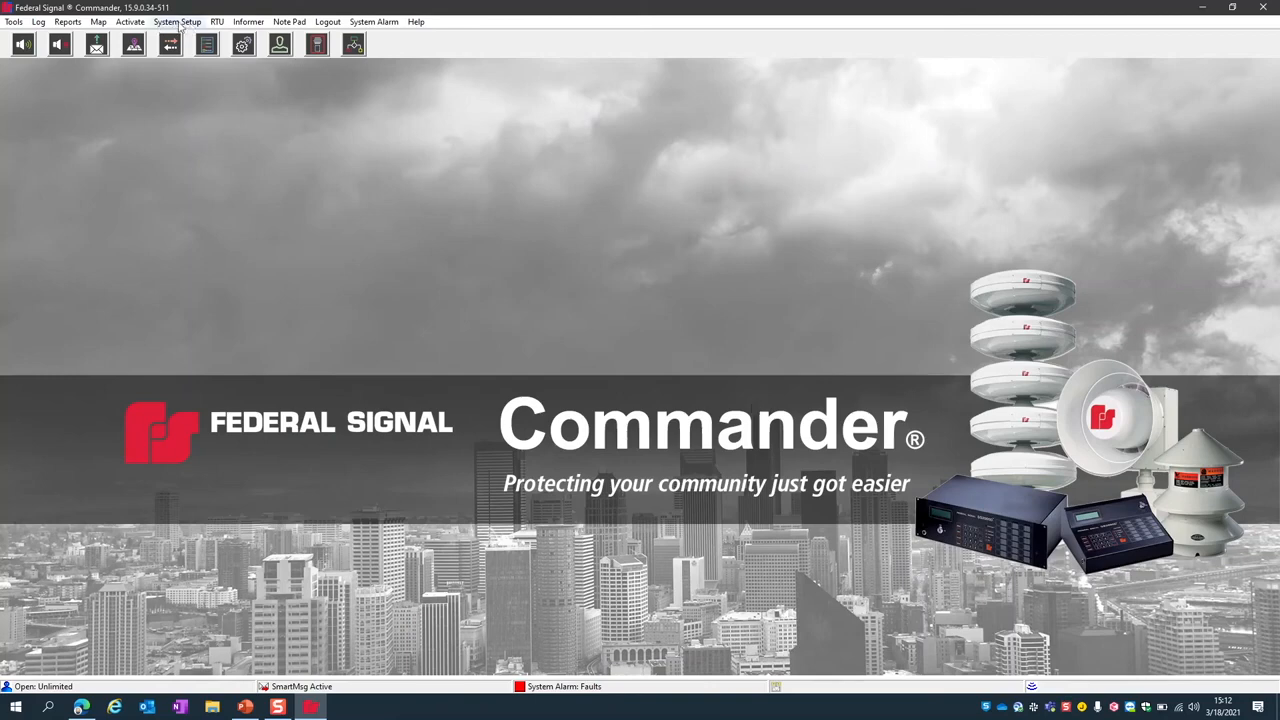
Rename RTU station 002 to Big Siren and clear its Out of Service option
click(216, 22)
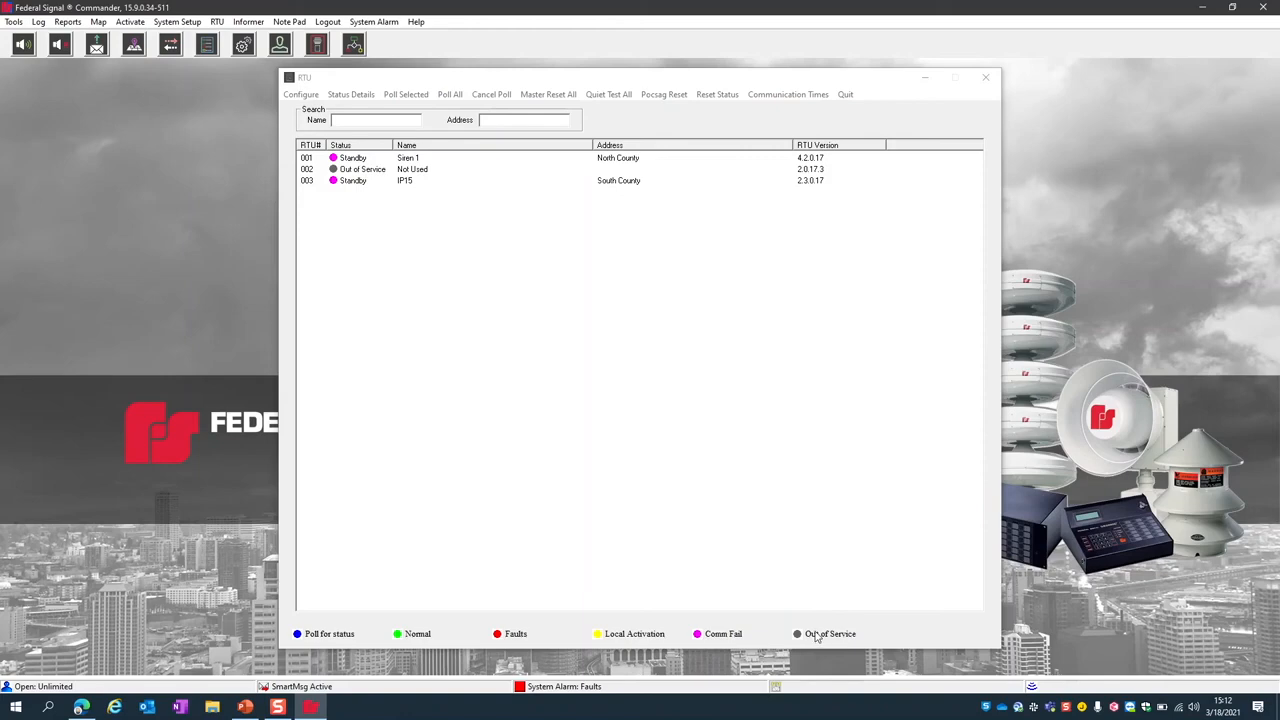
click(364, 170)
click(300, 94)
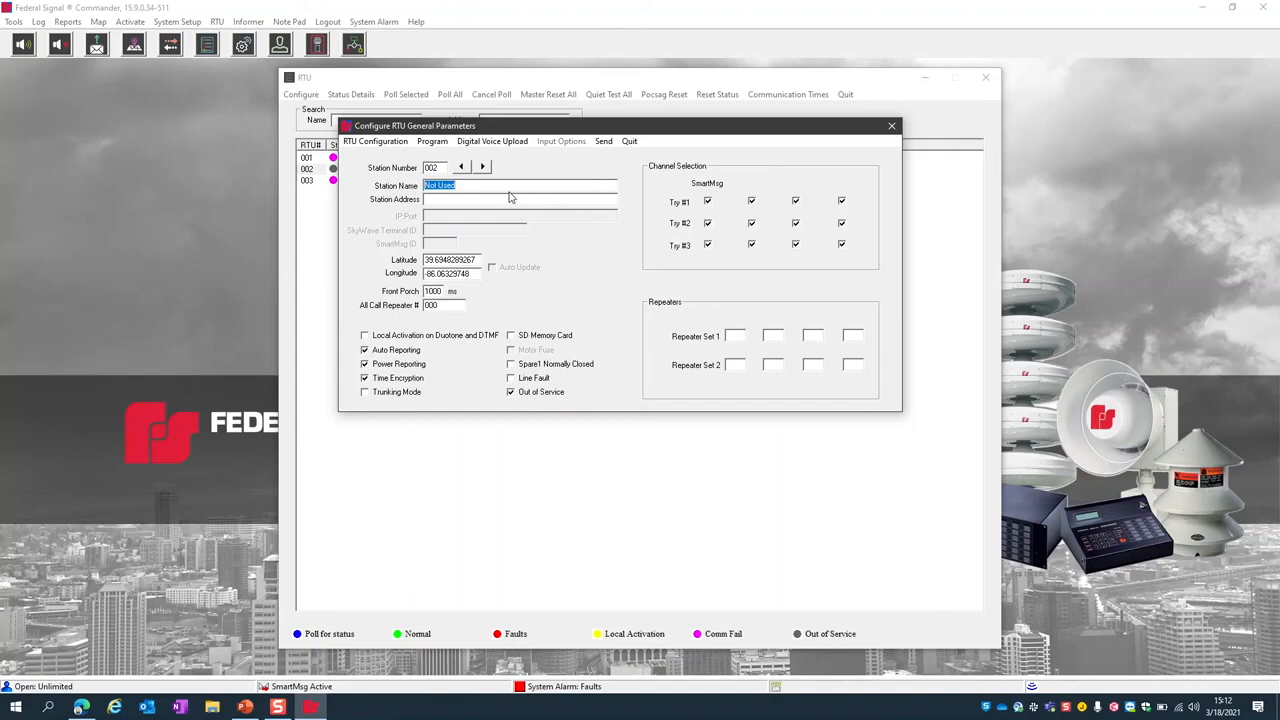
text(Big Siren)
click(636, 147)
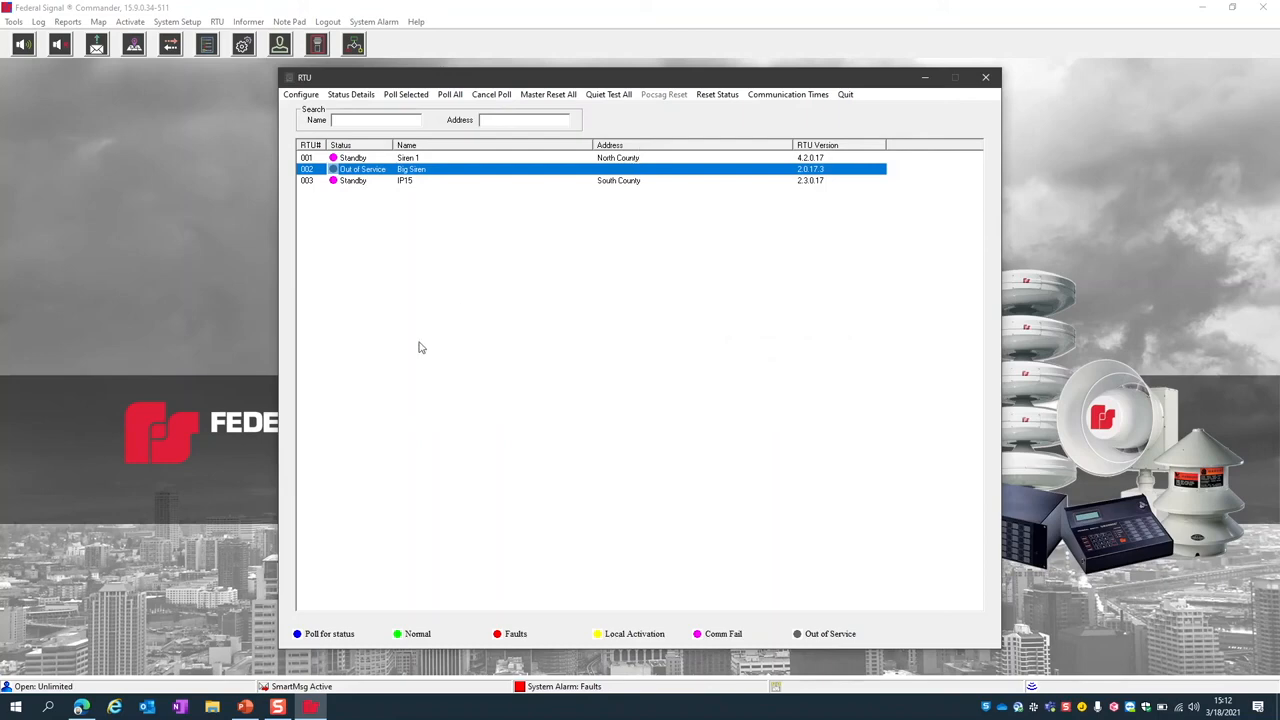
click(302, 96)
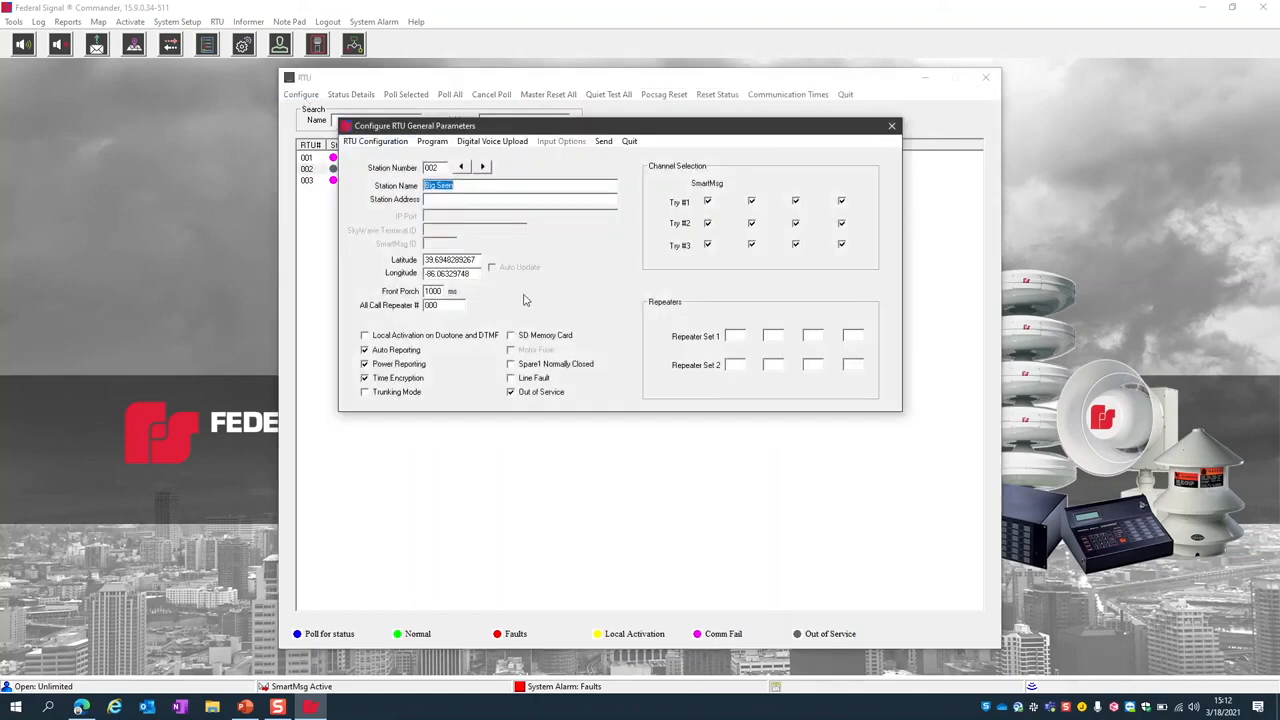
click(630, 142)
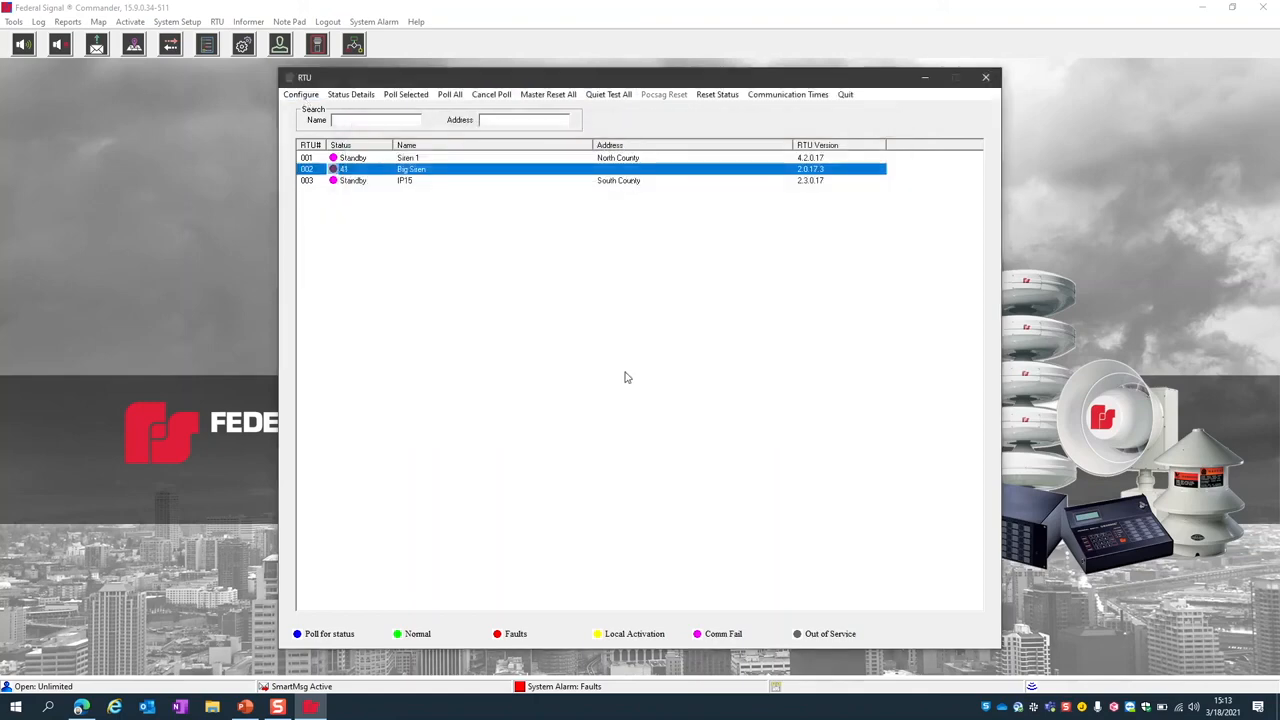